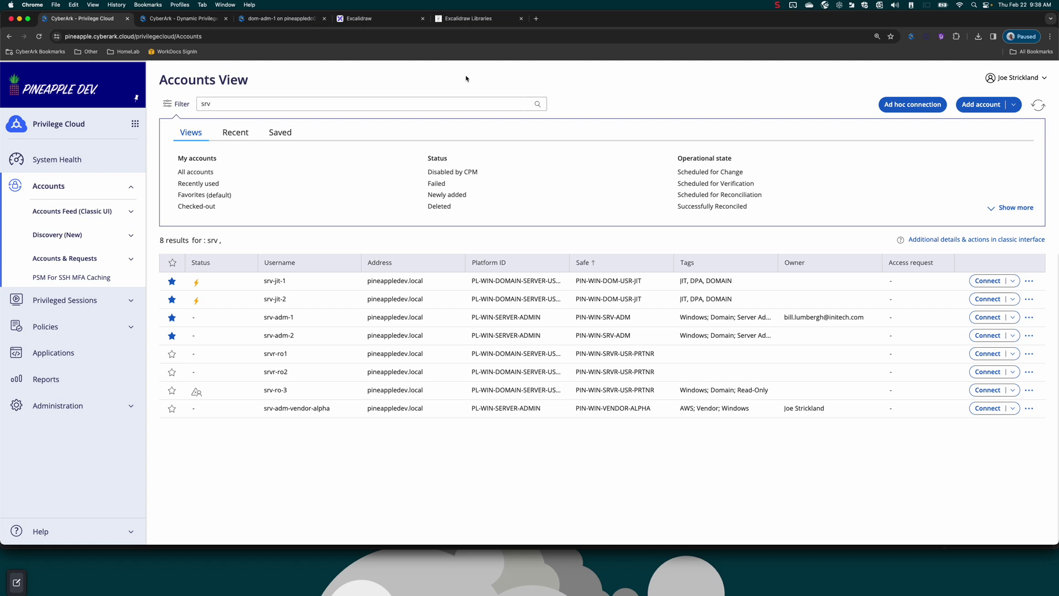
Step: Show the Excalidraw architecture diagram, then return to the Privilege Cloud accounts list
click(466, 20)
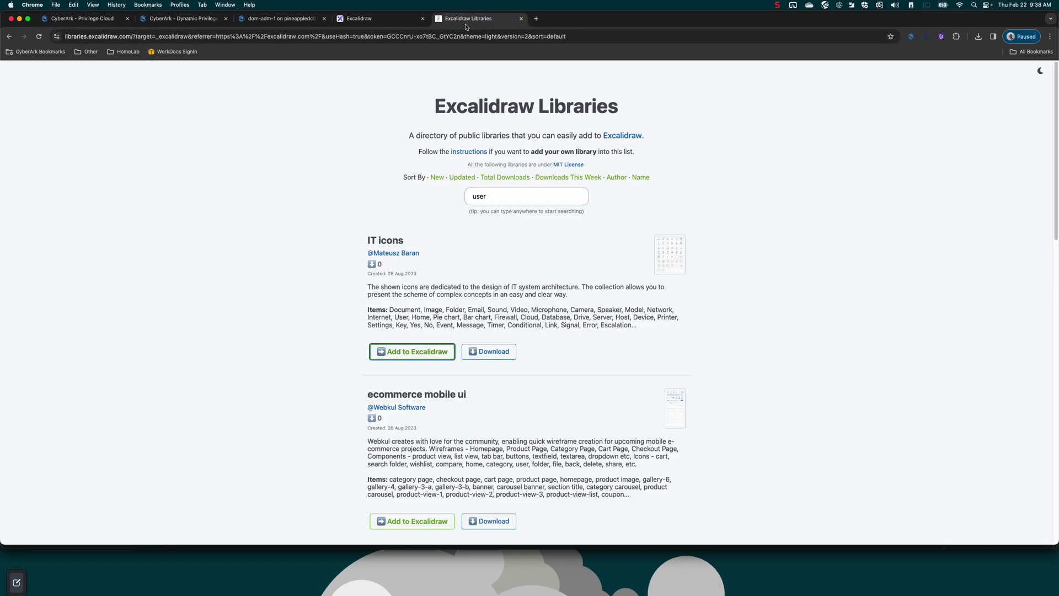
click(389, 20)
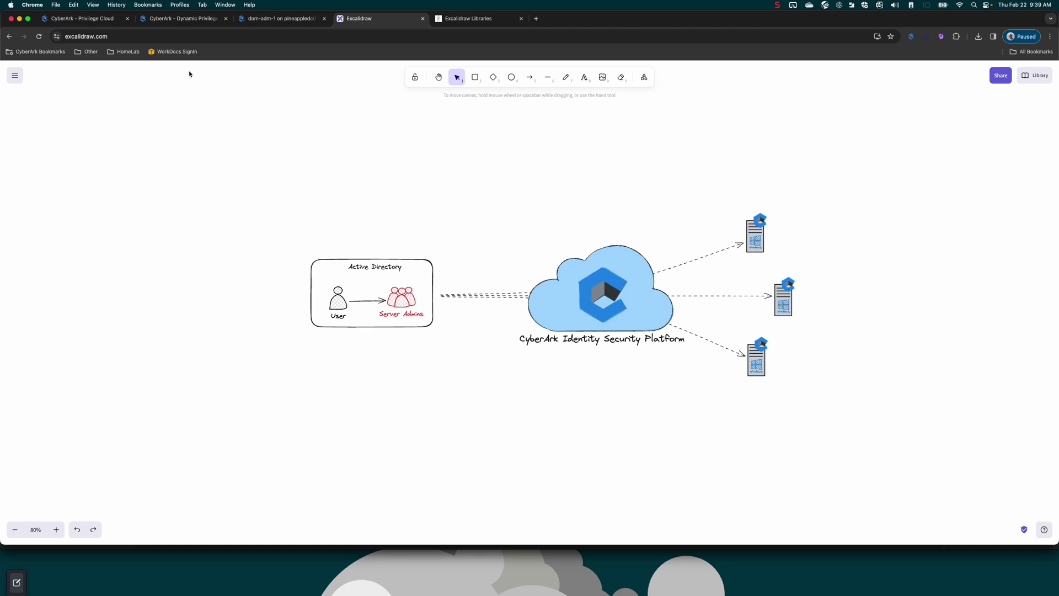
click(104, 18)
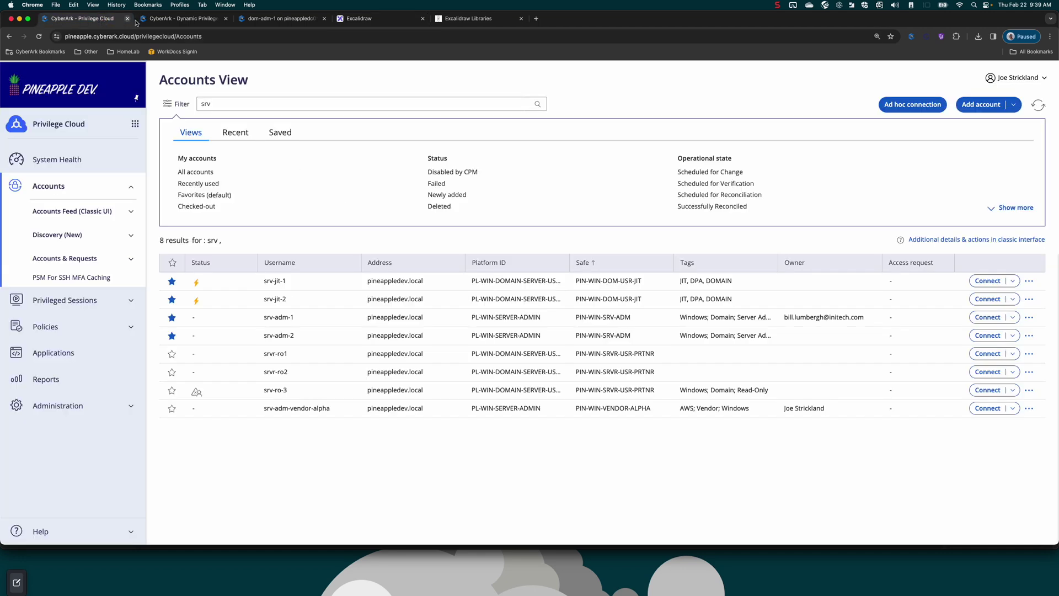
Step: Open the srv-adm-1 account details, then switch to the remote domain controller session
click(273, 318)
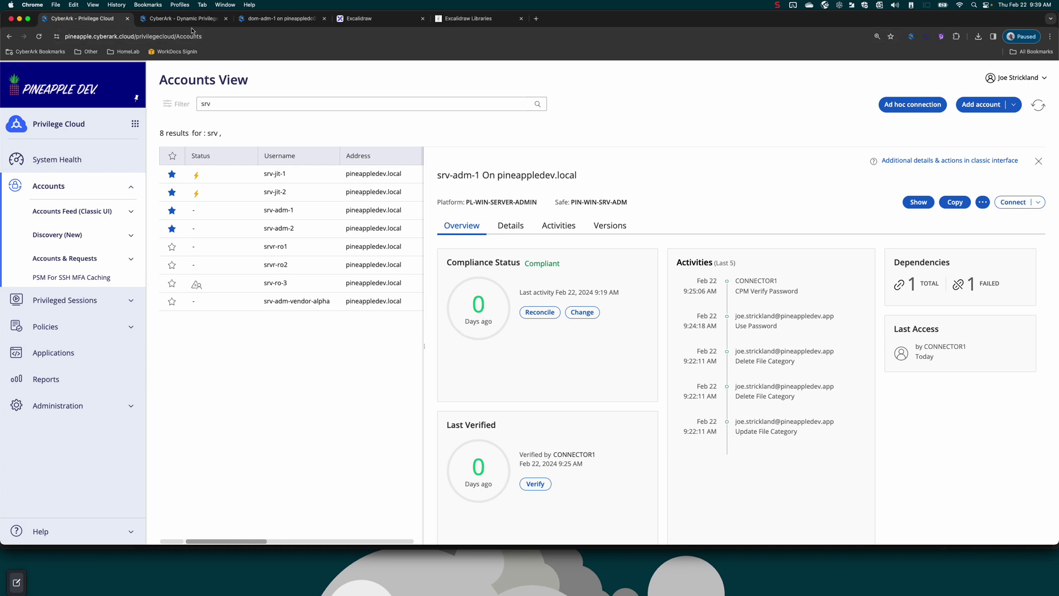
click(256, 19)
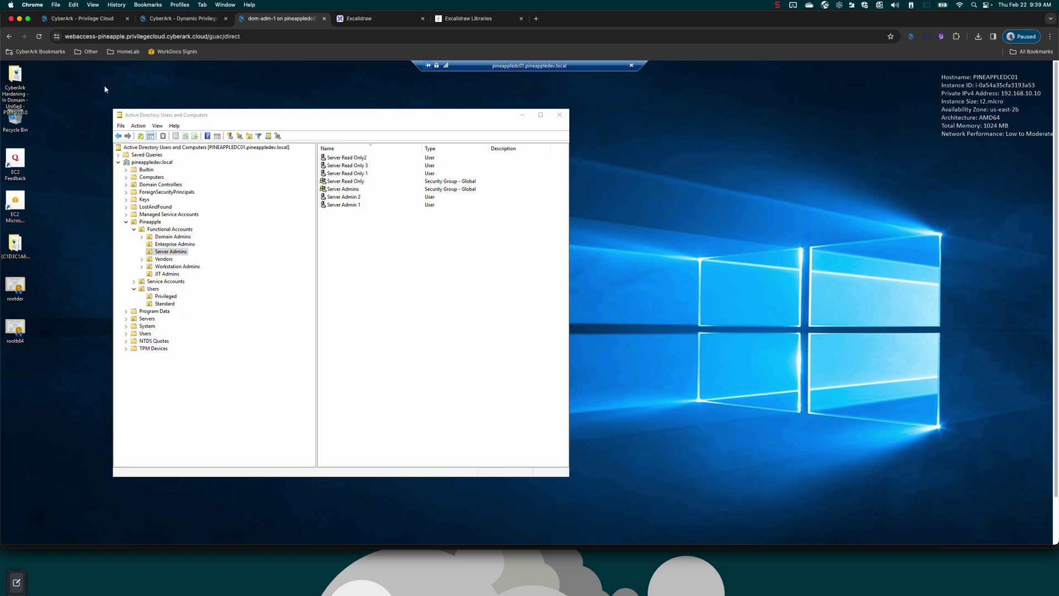
click(168, 252)
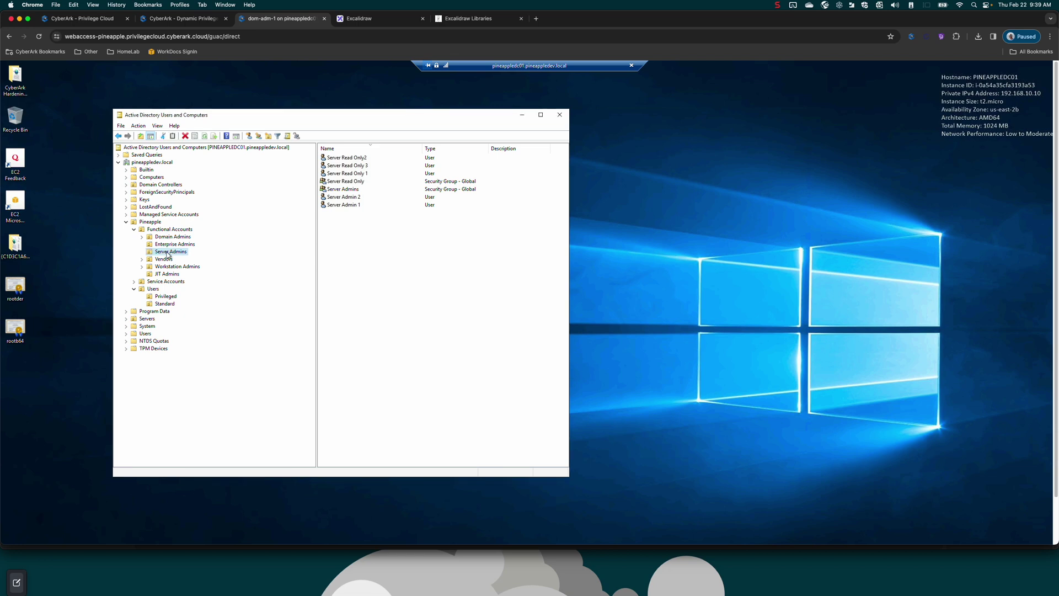
click(340, 191)
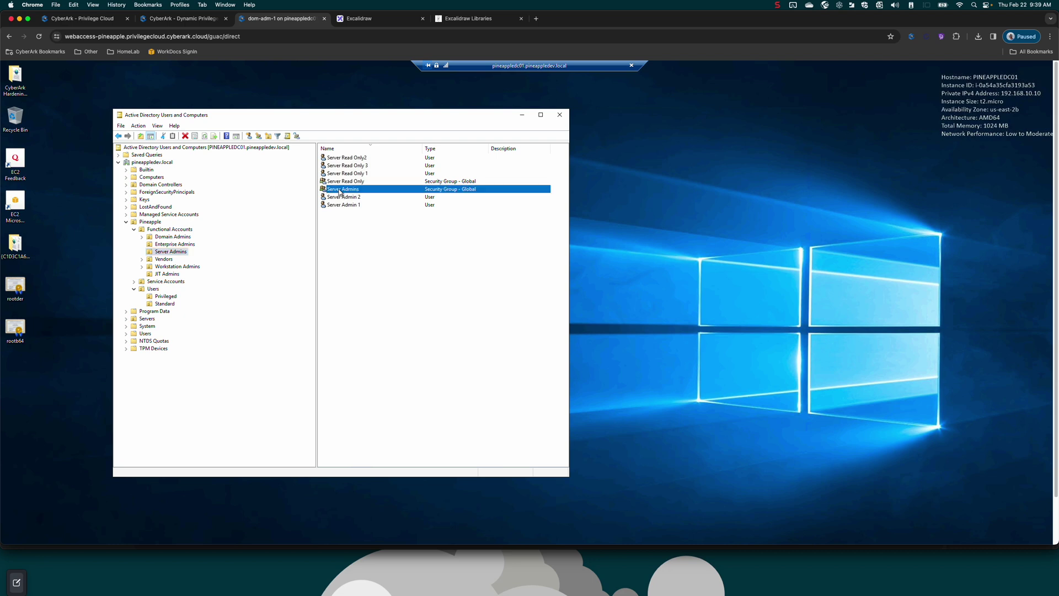
right_click(342, 192)
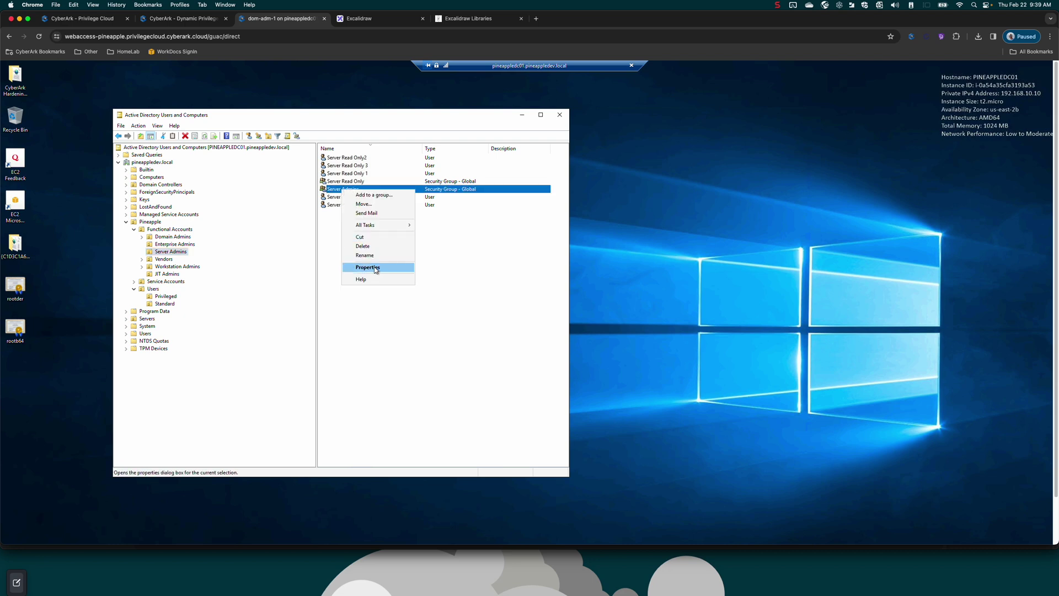
click(378, 269)
click(433, 223)
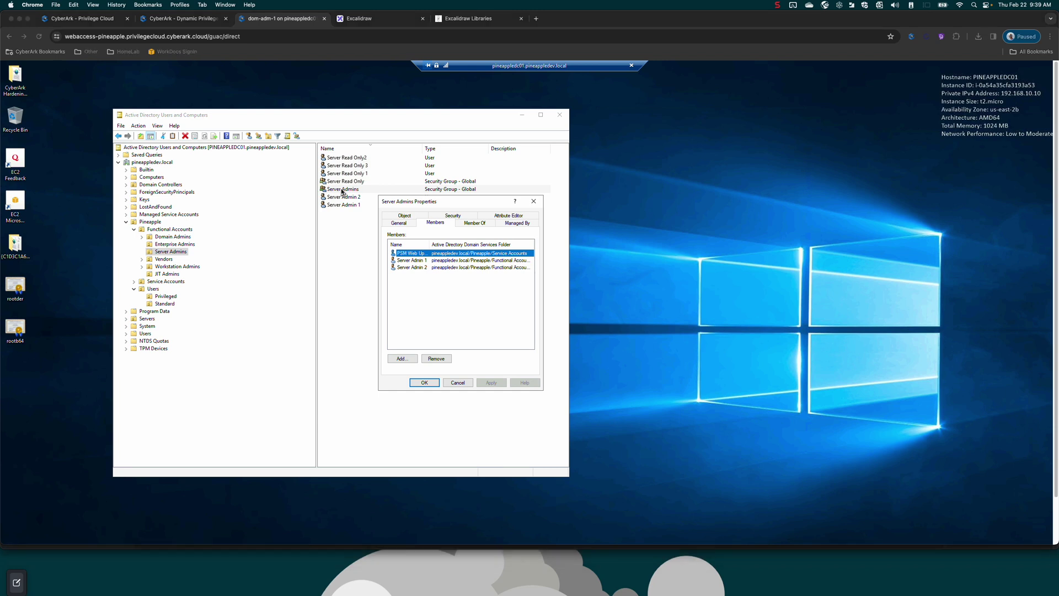
click(610, 197)
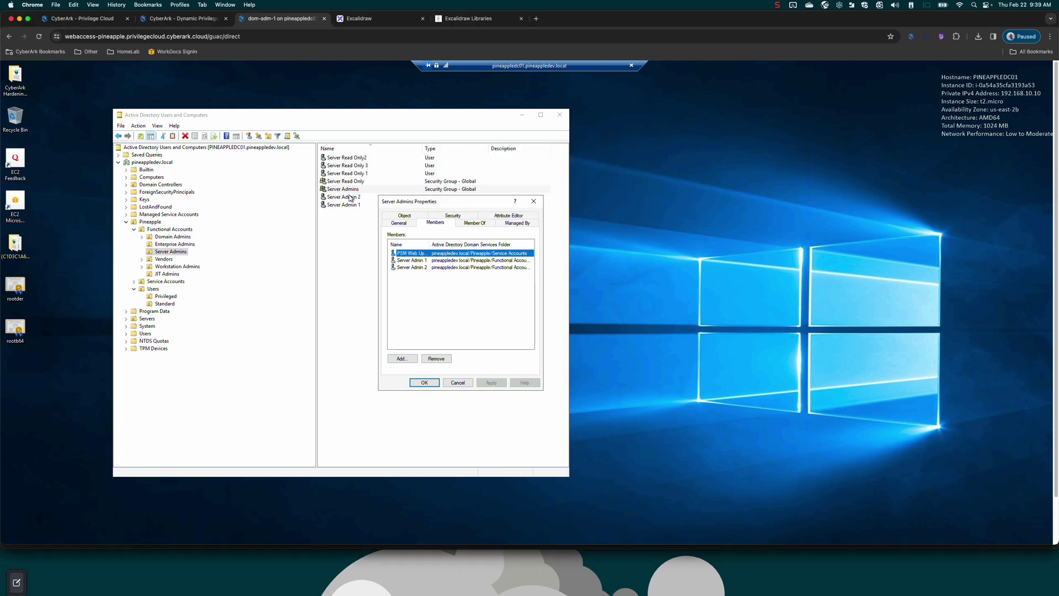
click(461, 384)
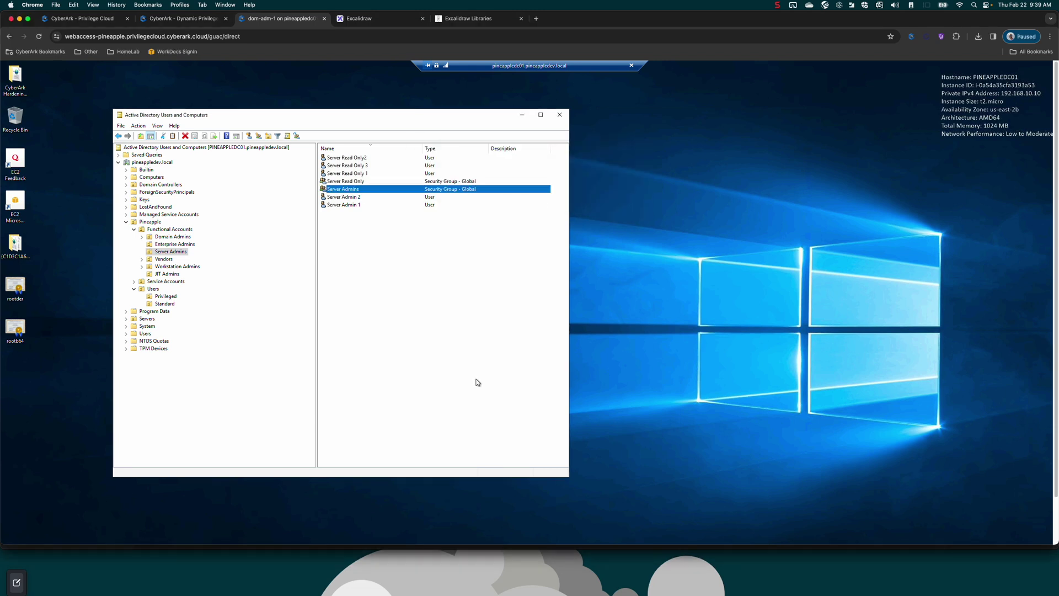
Step: Select target user srv-adm-1 and address wintgt01.pineappledev.local, then download the RDP file
click(182, 21)
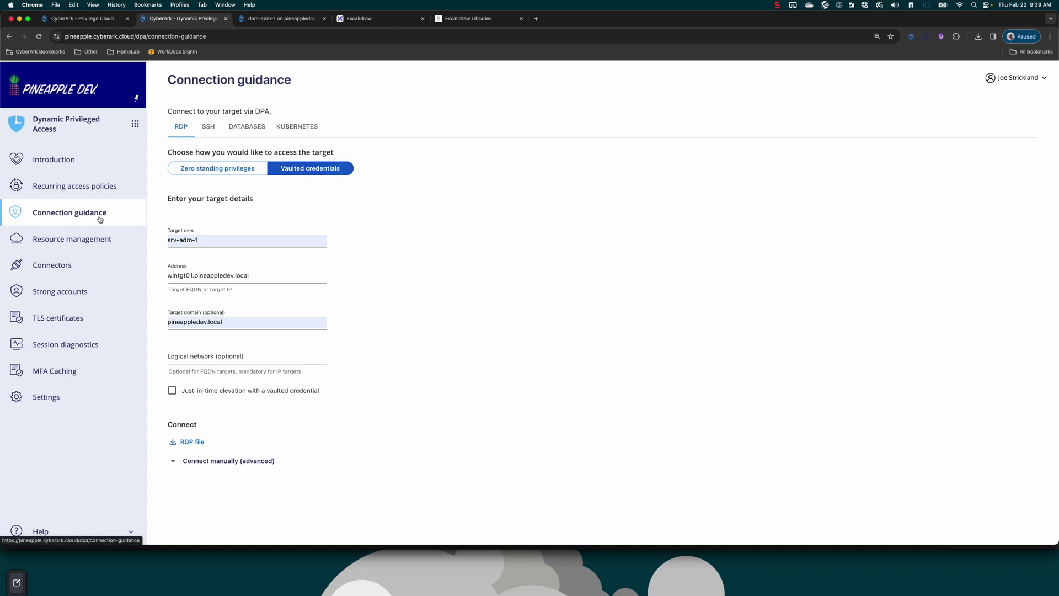
drag(200, 241, 166, 241)
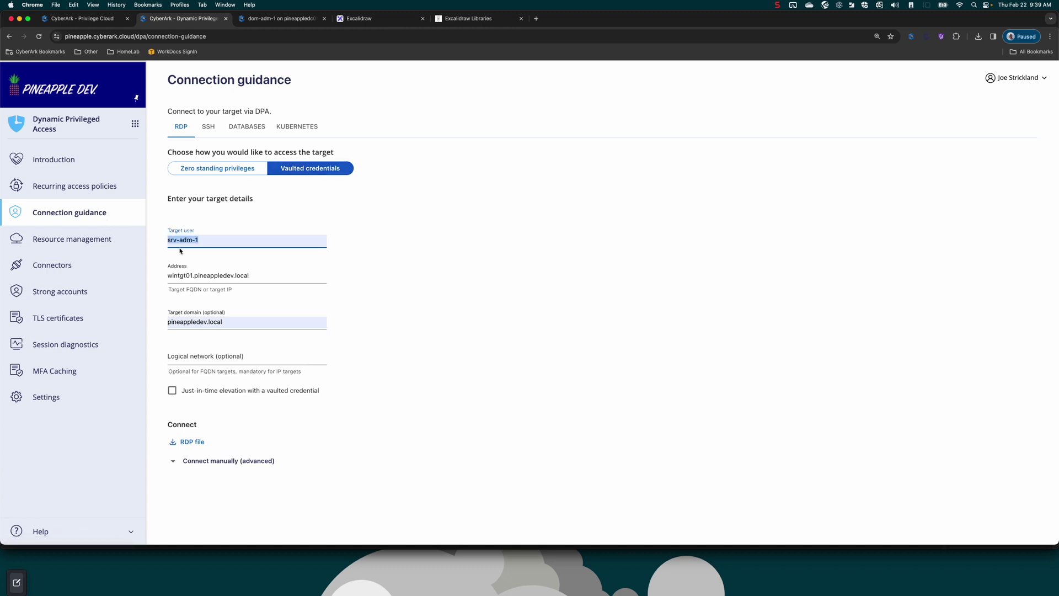
drag(255, 275, 167, 275)
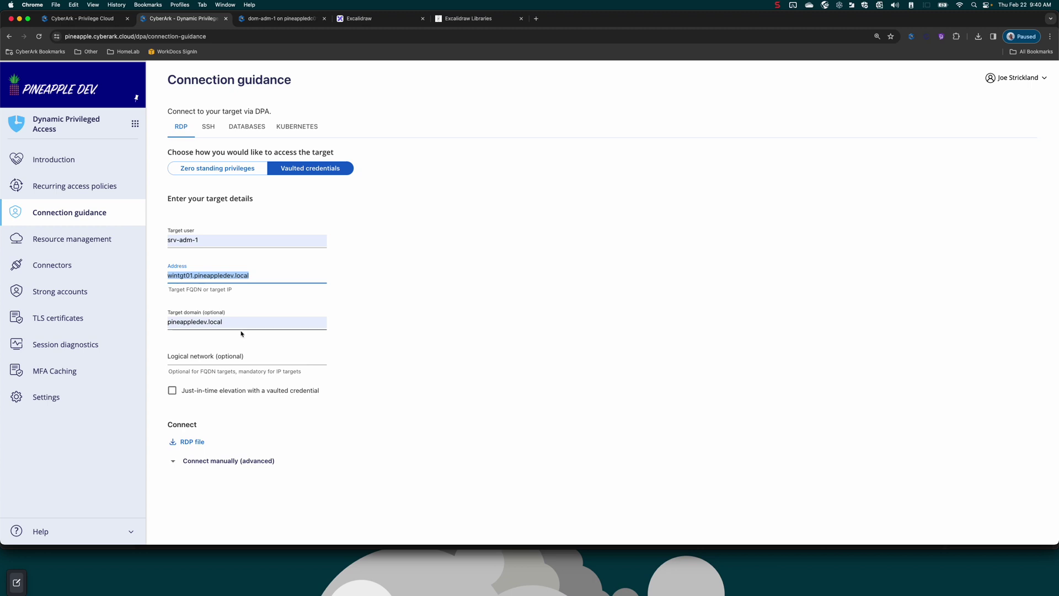
click(194, 444)
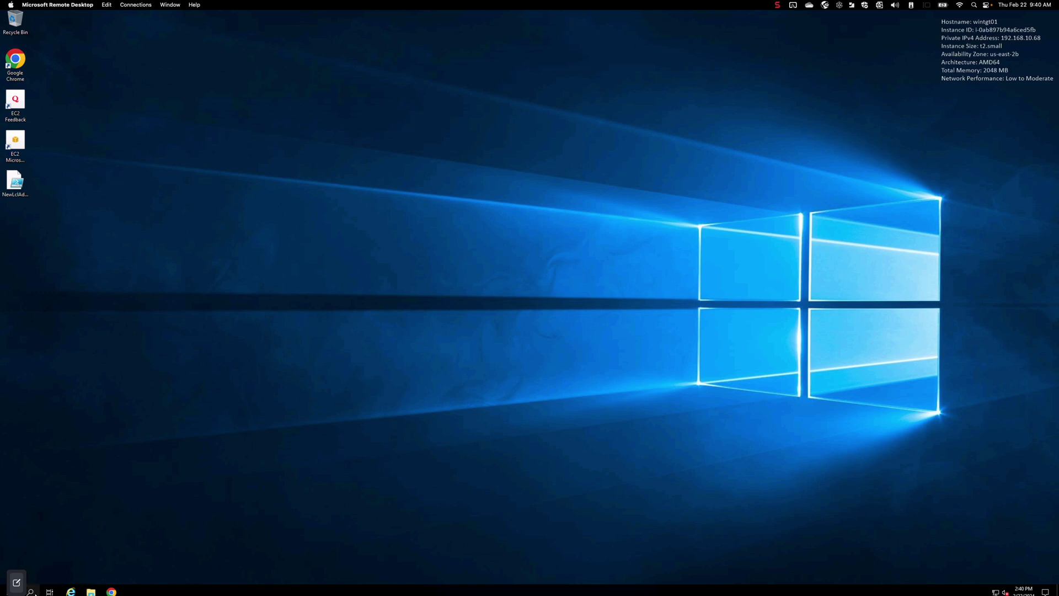
Step: Review the Remote Desktop Users and Administrators group members in Local Users and Groups
click(33, 592)
text(local)
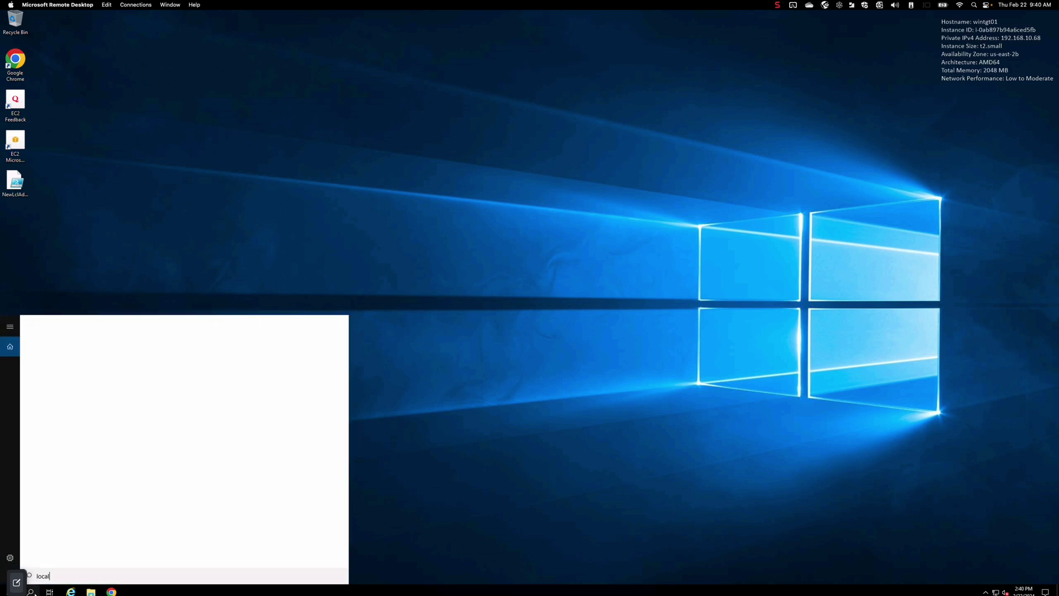
text( users)
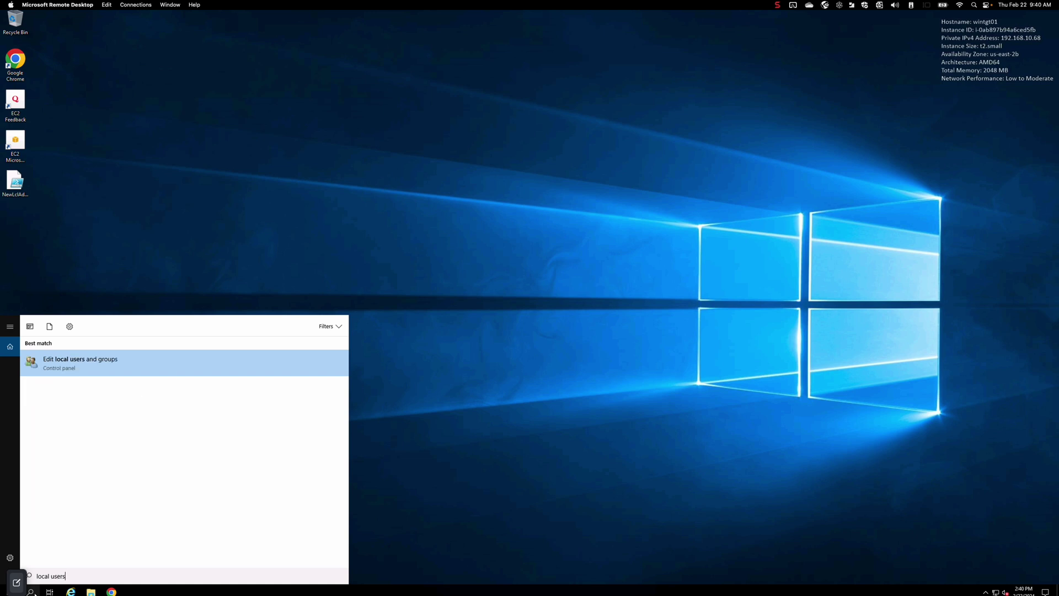
key(Return)
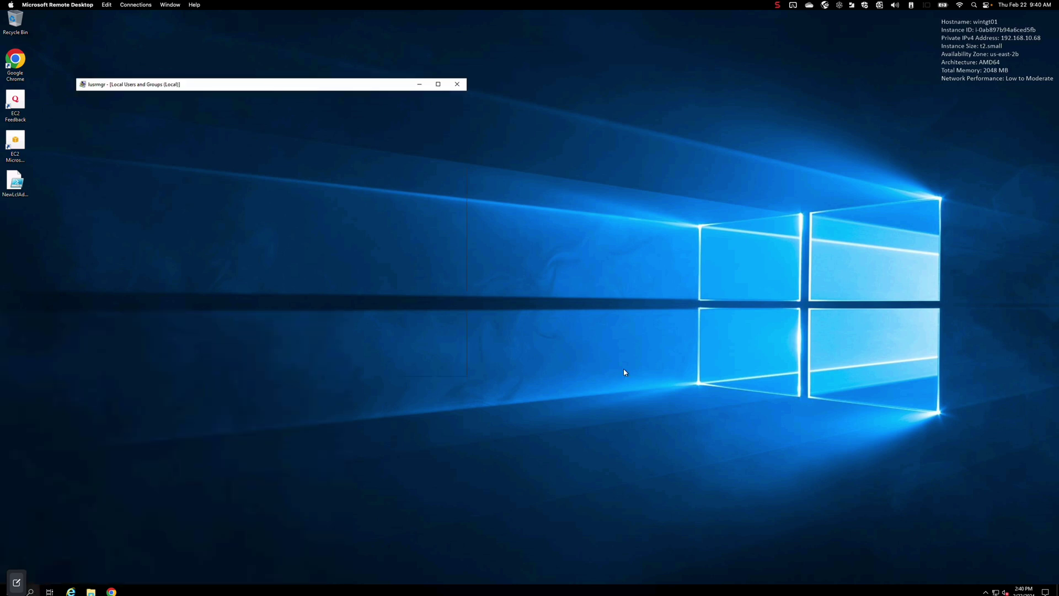
double_click(175, 127)
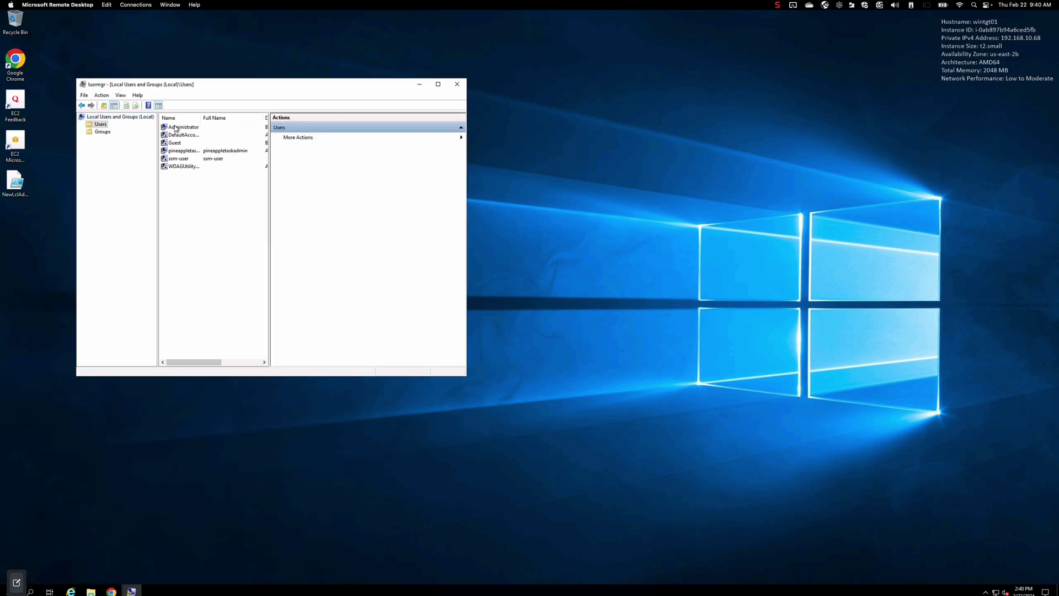
click(103, 133)
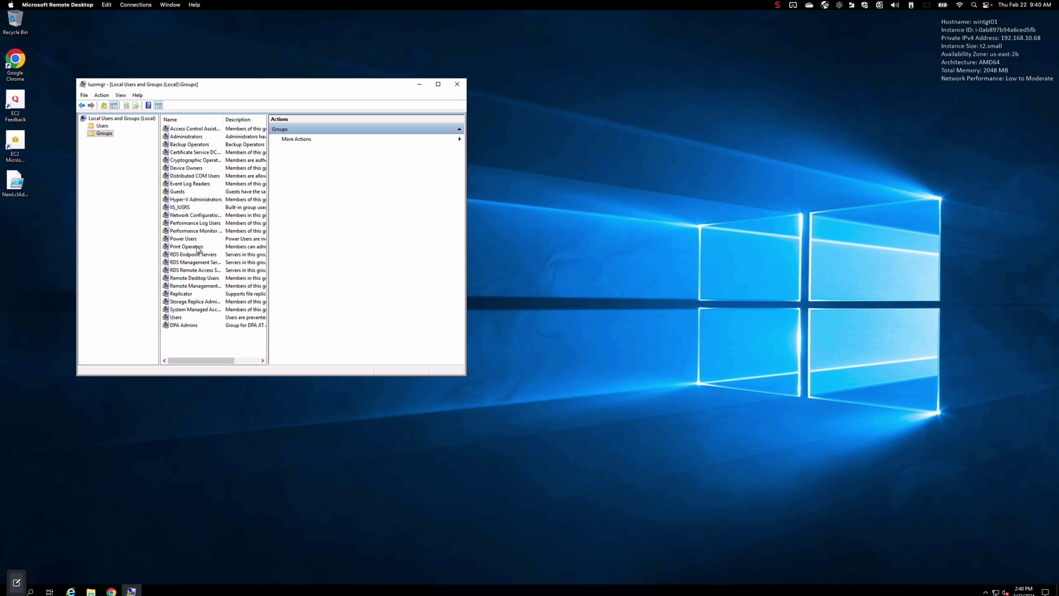
double_click(193, 279)
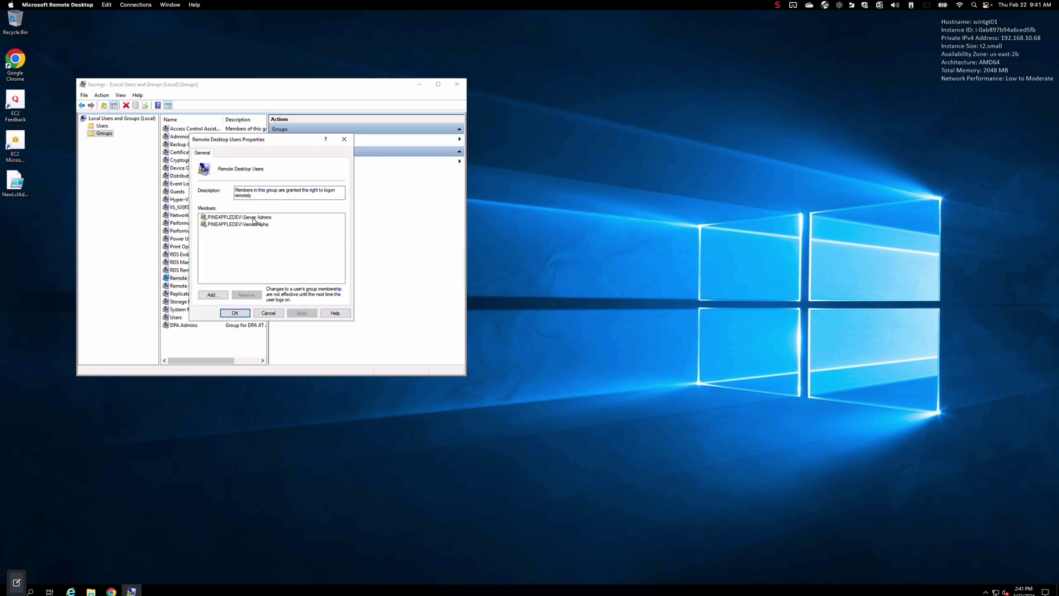
click(269, 313)
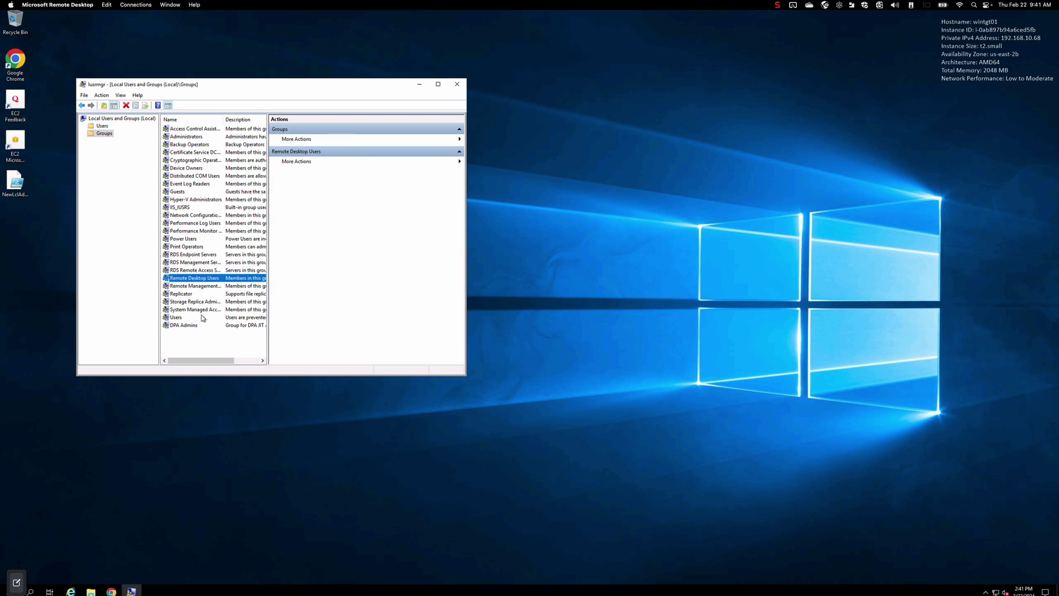
double_click(185, 137)
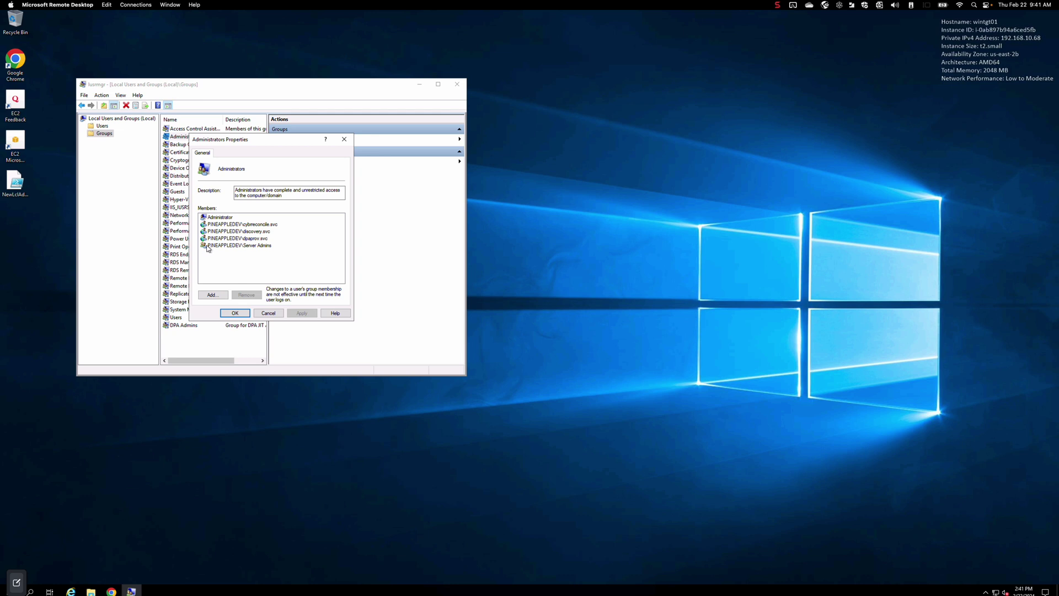
click(269, 314)
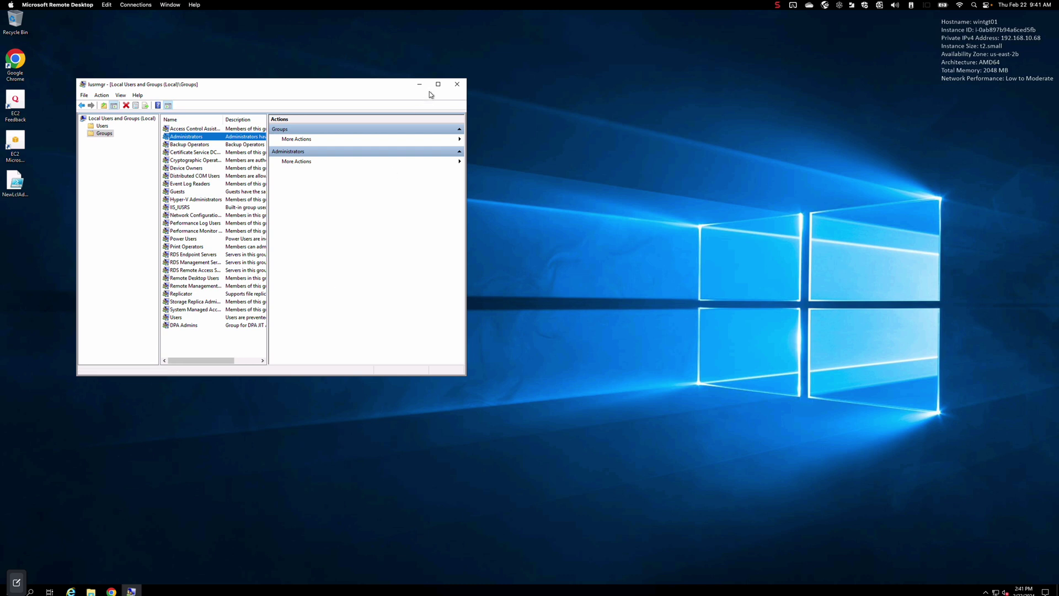
click(457, 86)
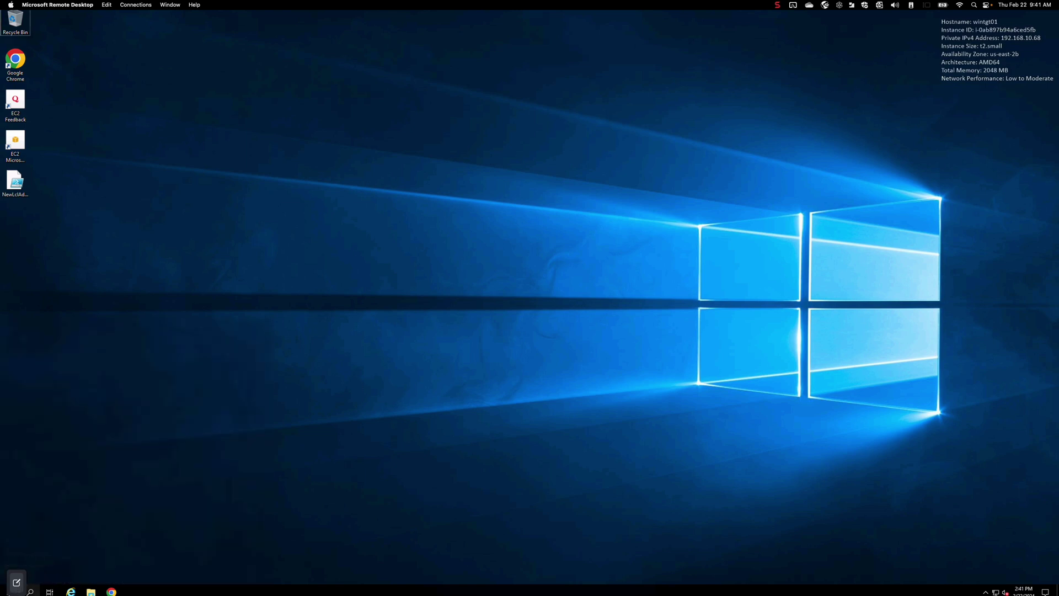
Step: Sign out of the remote Windows server session
click(8, 592)
right_click(8, 592)
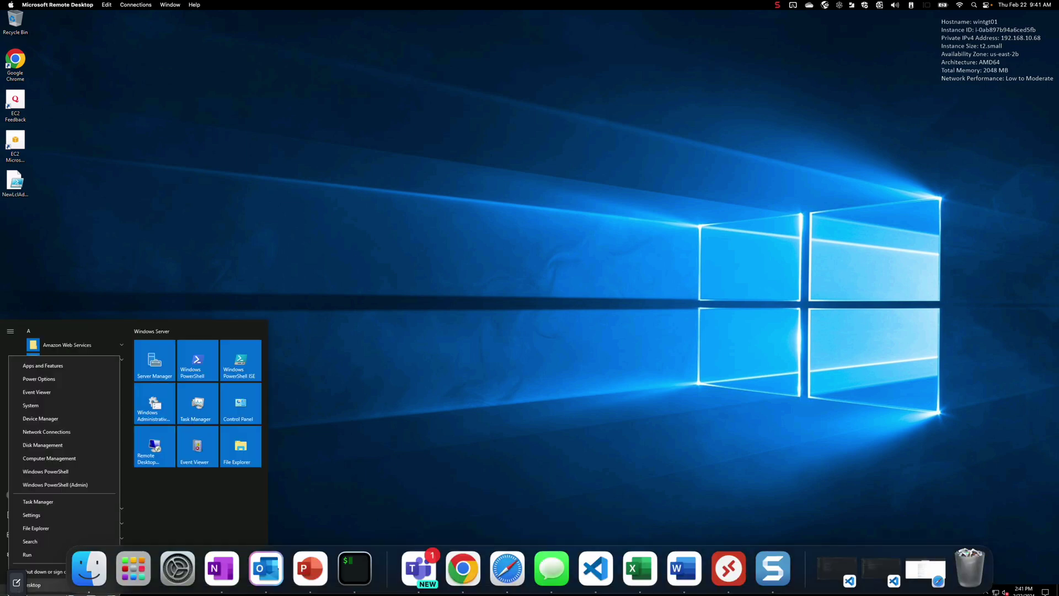
mouse_move(34, 575)
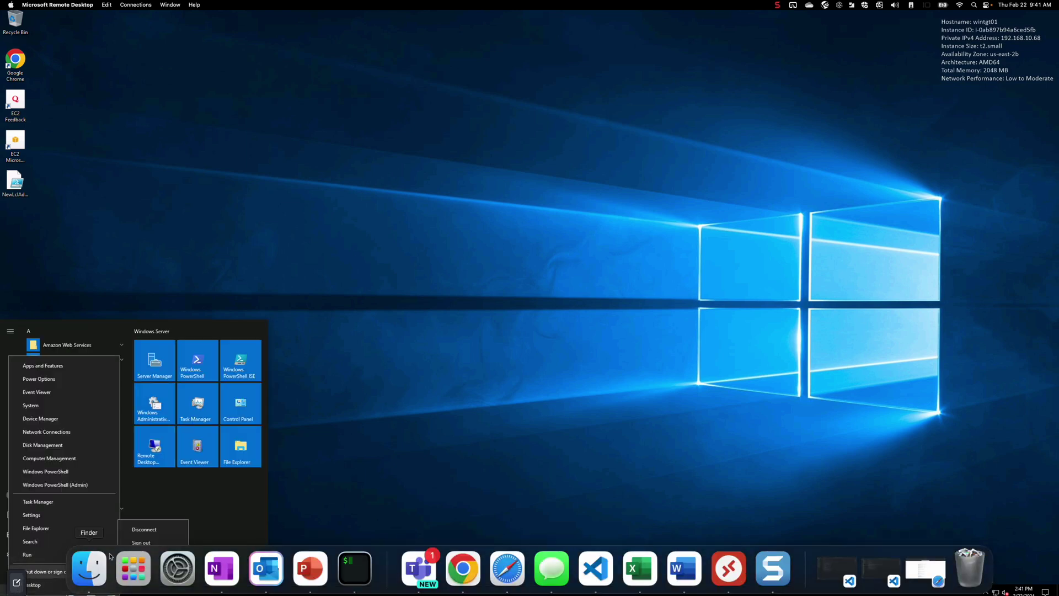
click(146, 544)
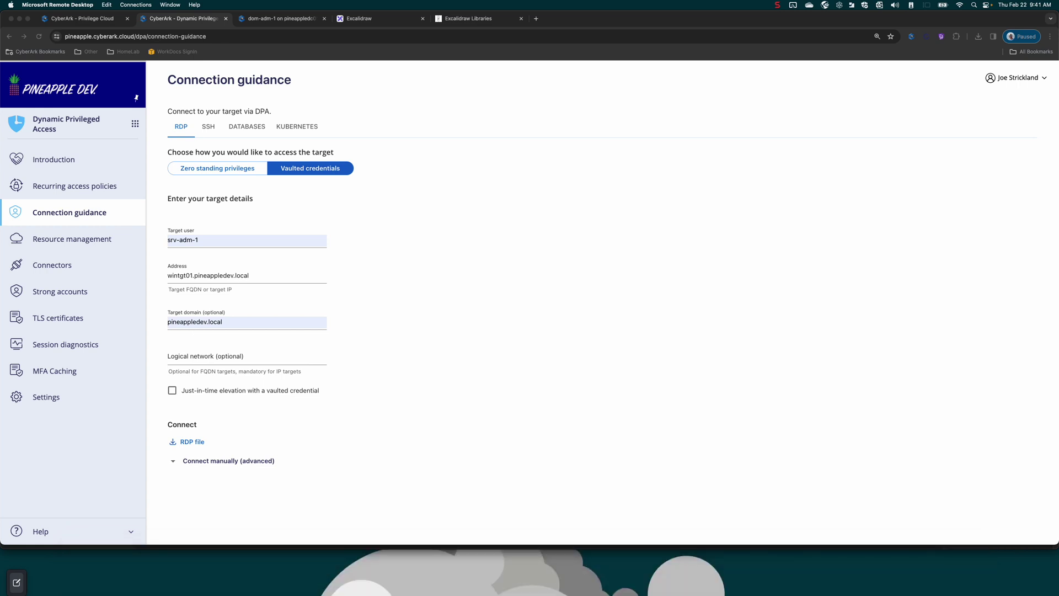
Step: Show the srv-jit-1 account details in the Privilege Cloud Accounts View
click(420, 429)
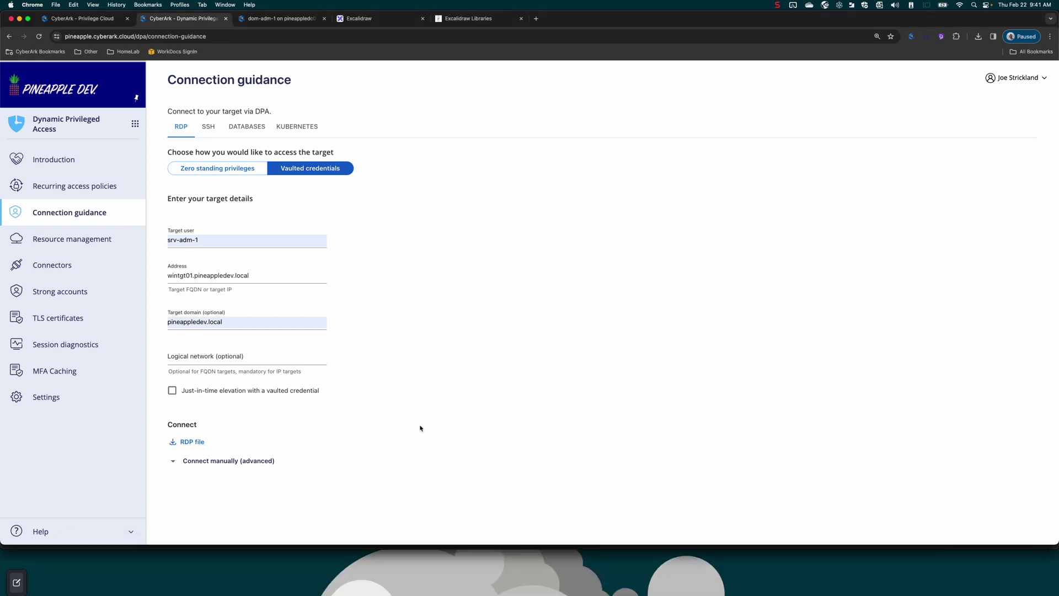
key(ctrl+shift+Tab)
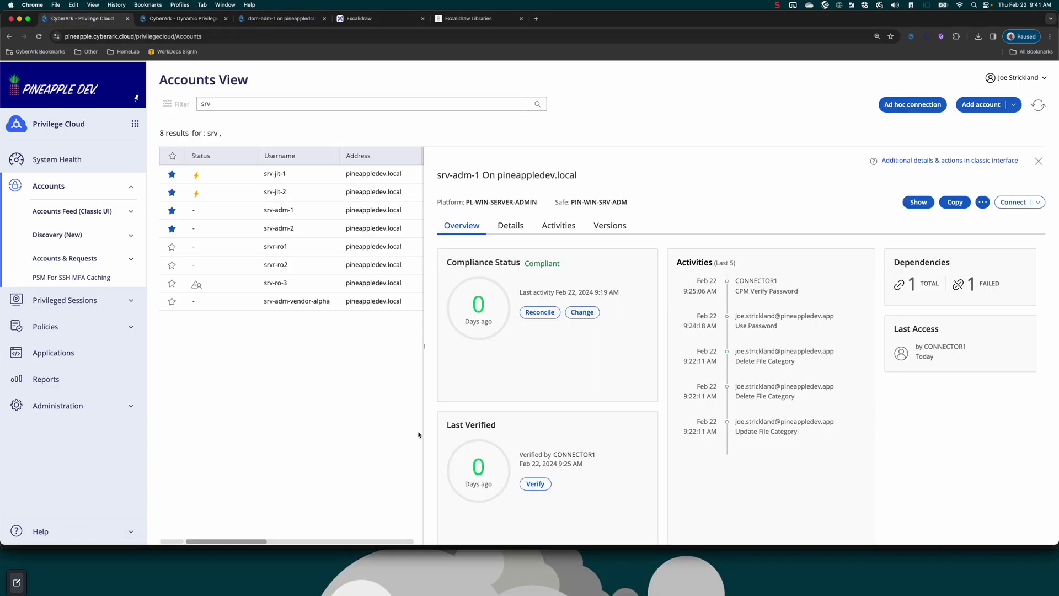
click(271, 178)
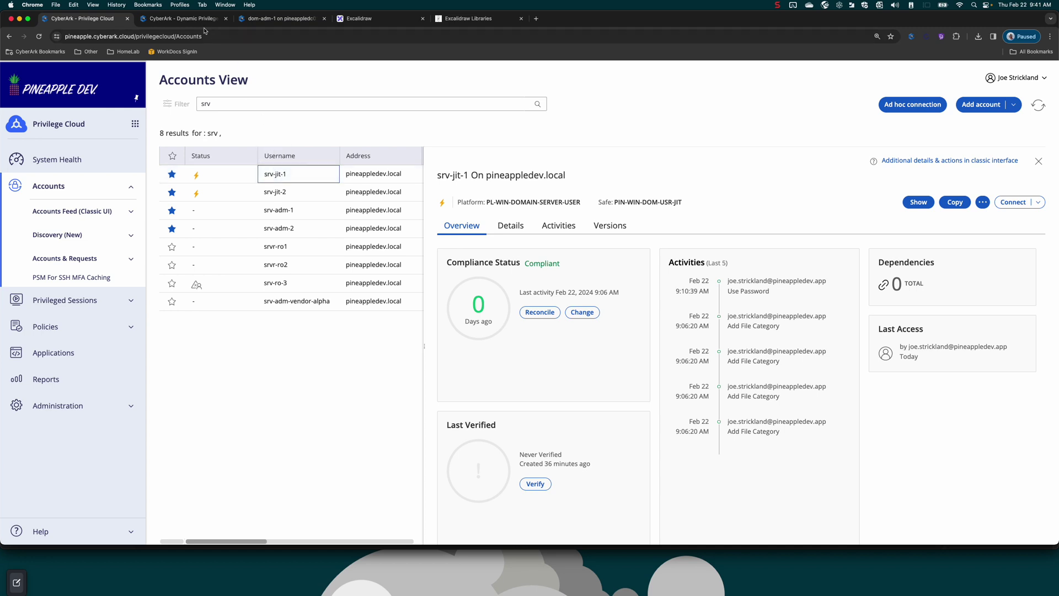
Step: Check Server JIT 1's Member Of groups in the JIT Admins OU, closing without changes
click(265, 18)
click(264, 289)
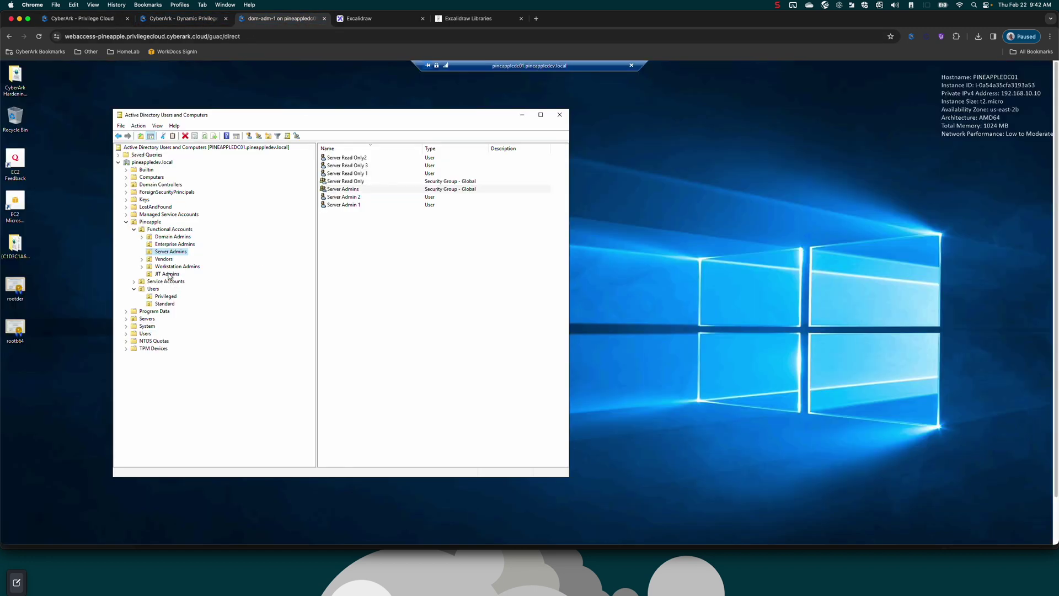
click(169, 275)
click(339, 166)
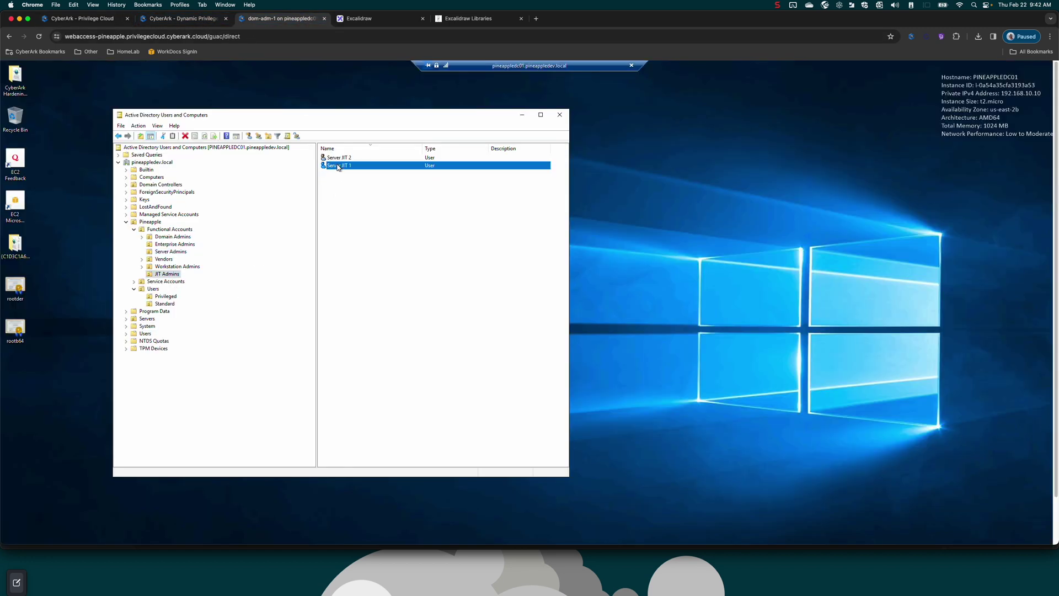
right_click(339, 166)
click(367, 287)
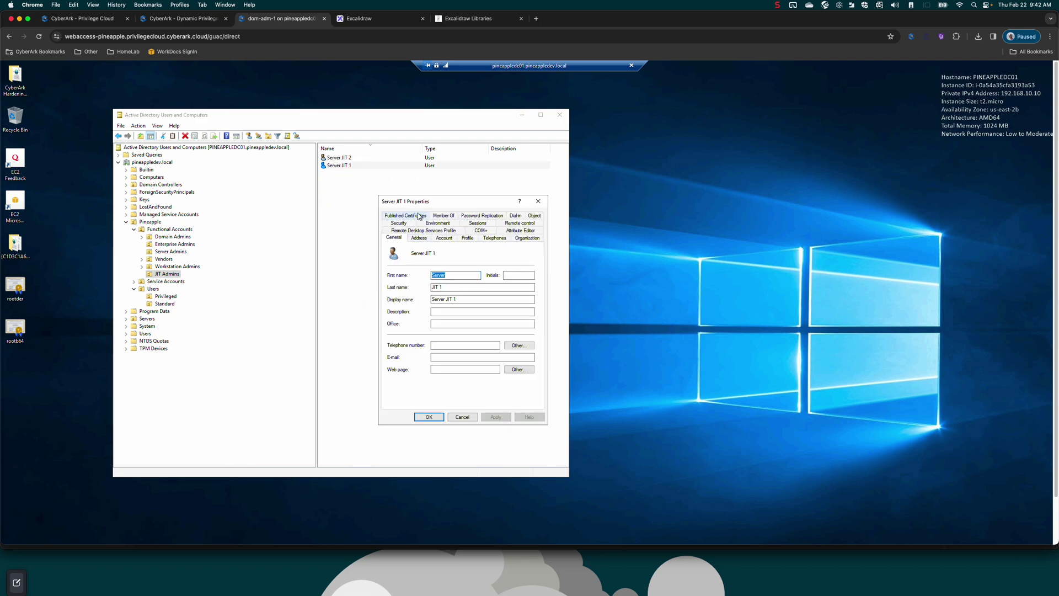
click(440, 215)
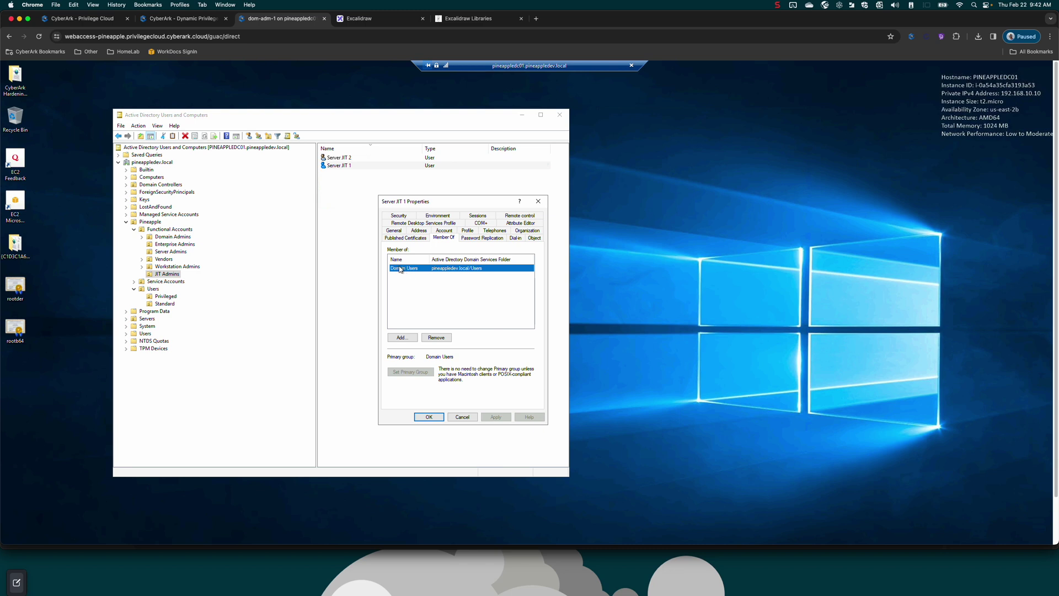
click(463, 417)
Step: Close Active Directory Users and Computers and return to Privilege Cloud and the diagram
click(559, 115)
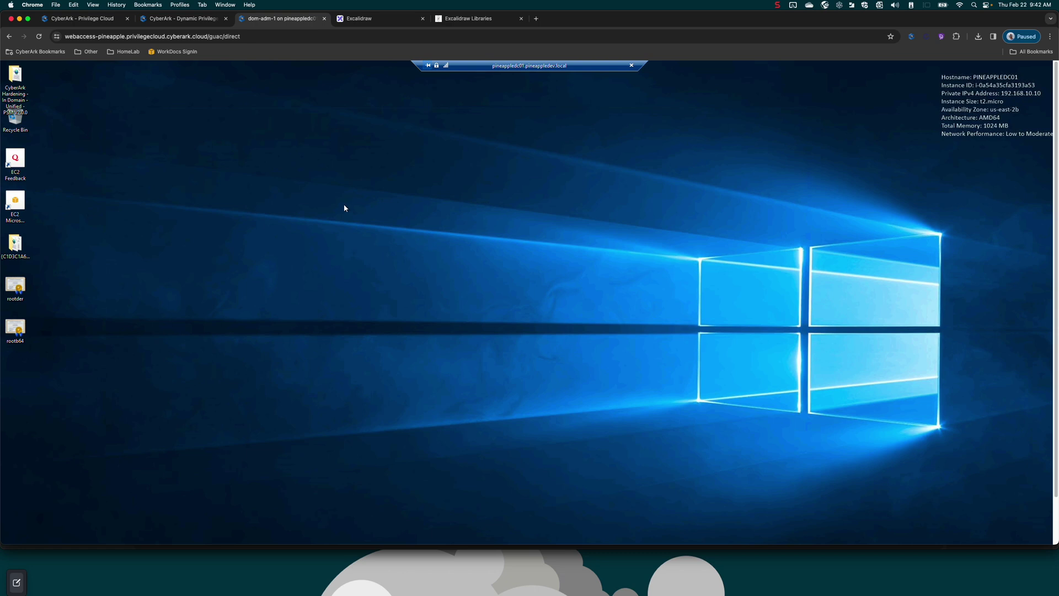
click(83, 18)
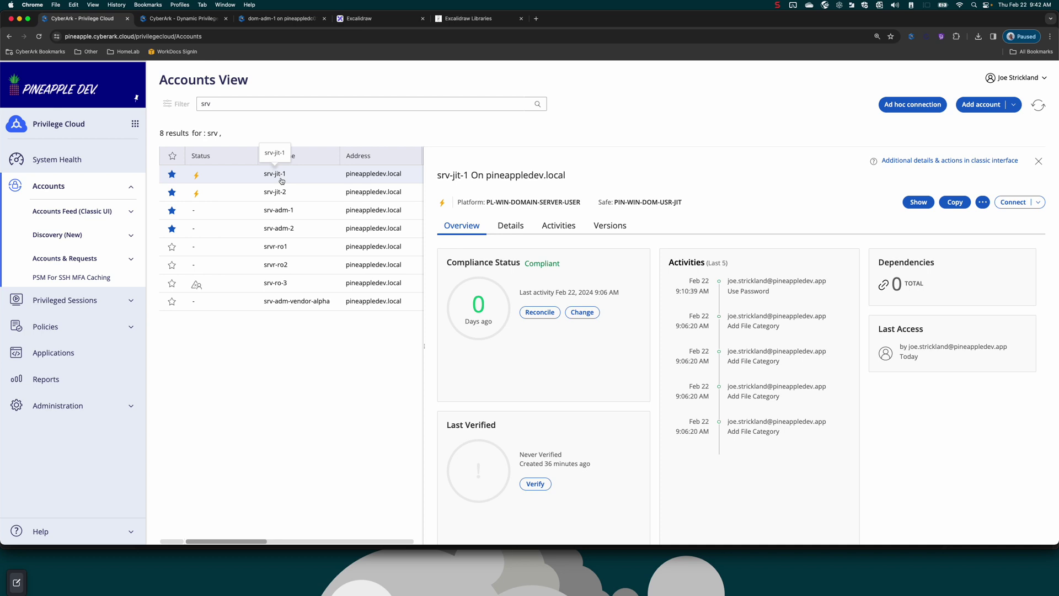
click(361, 19)
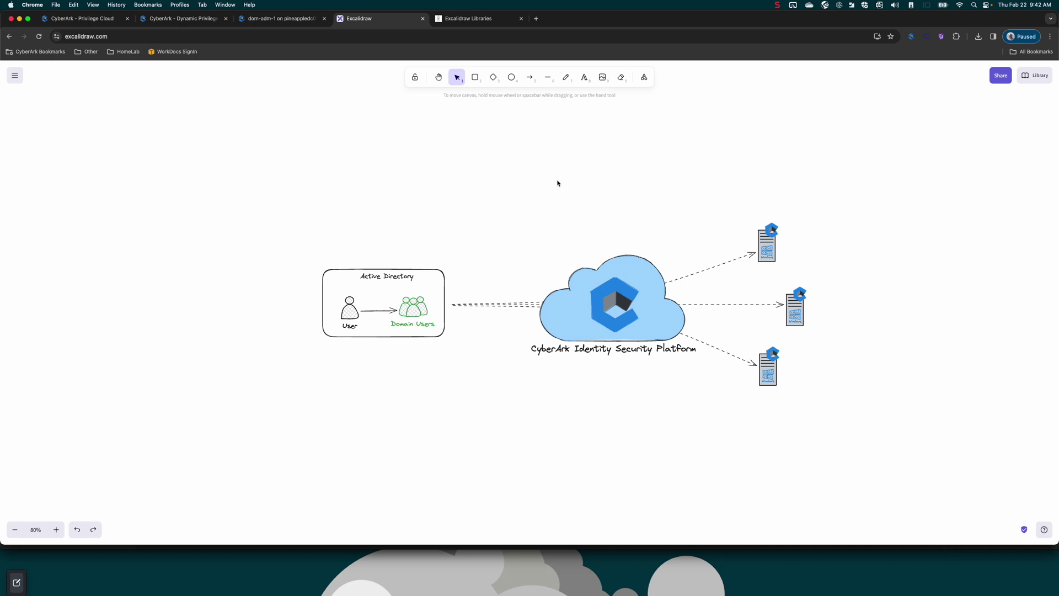
Step: Change the target user to srv-jit-1, enable vaulted just-in-time elevation, and download the RDP file
click(199, 20)
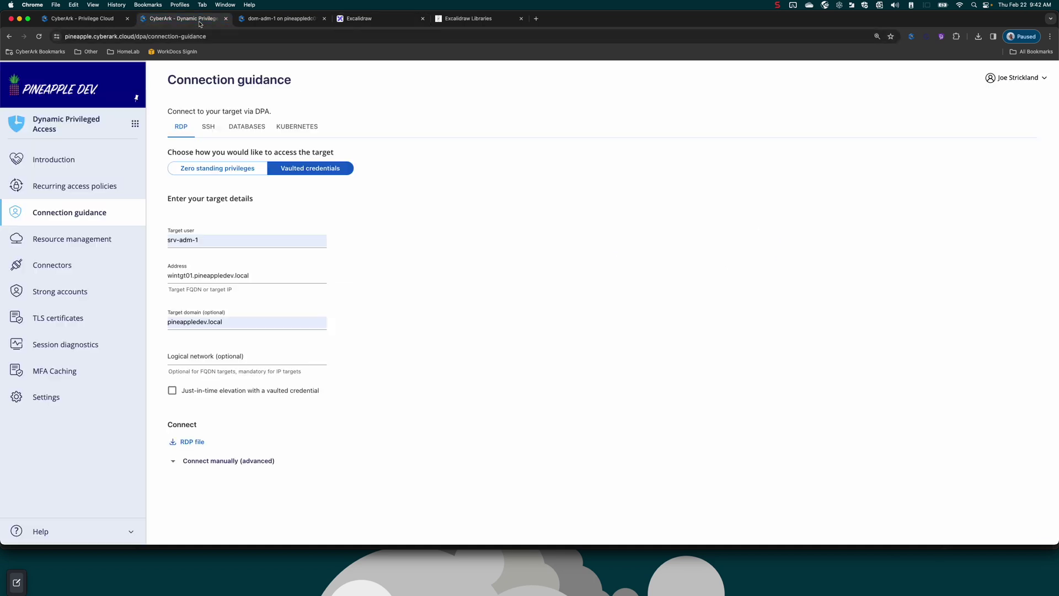
click(194, 240)
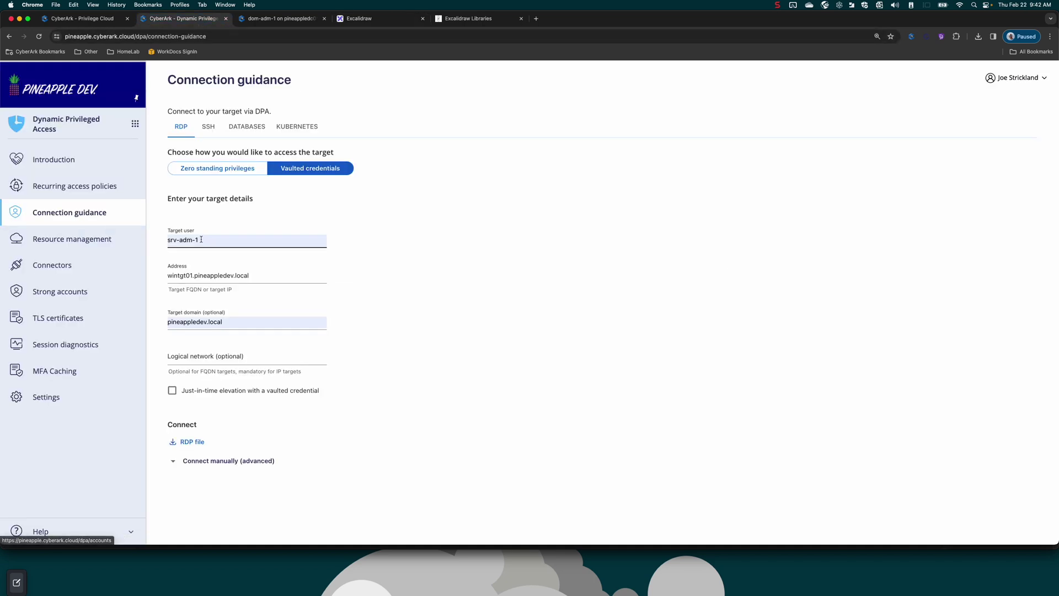
drag(194, 240, 182, 239)
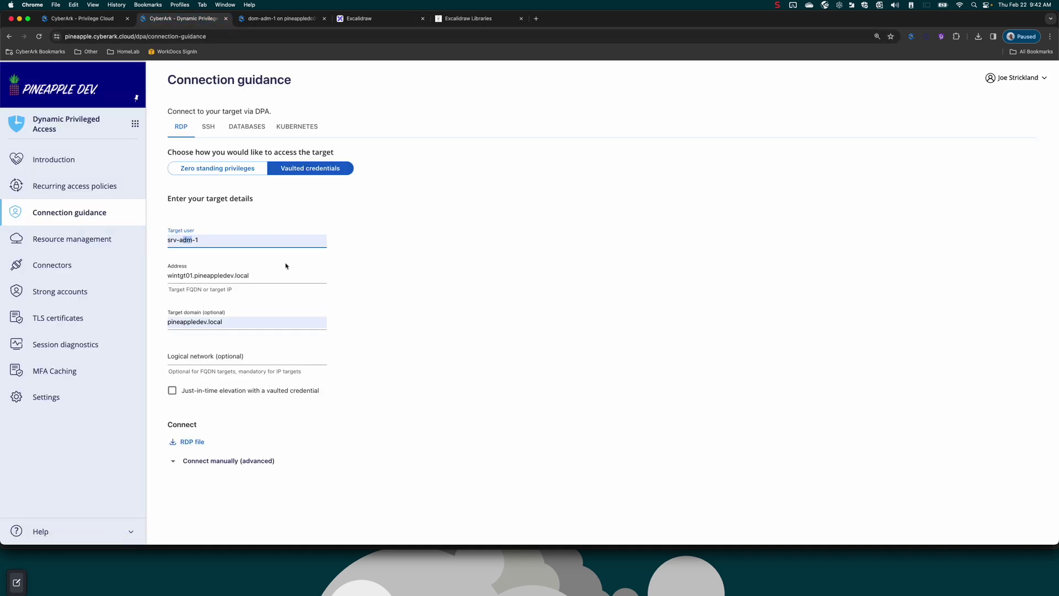
text(jit)
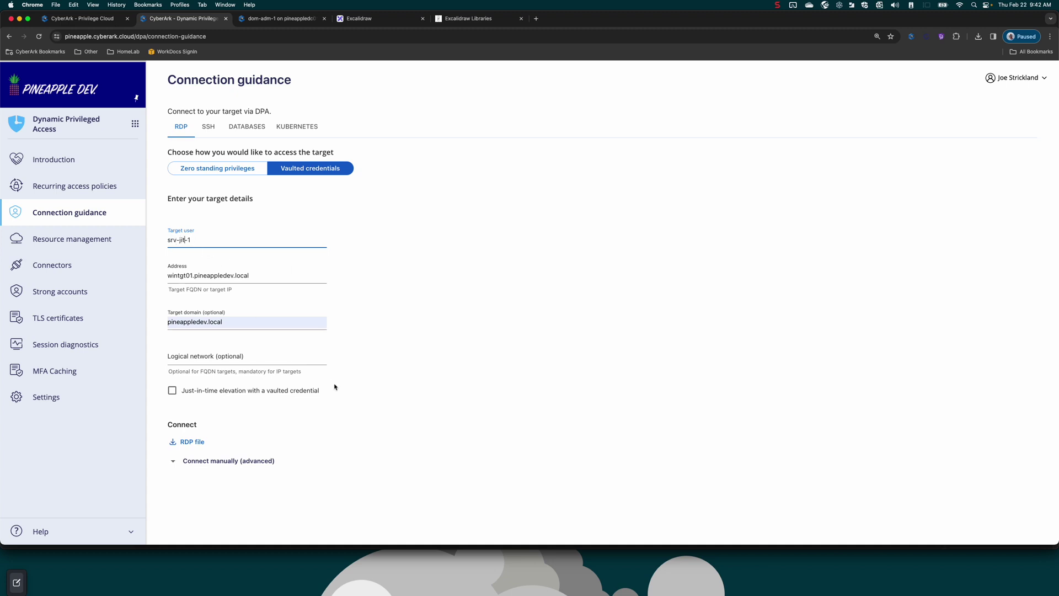
click(172, 393)
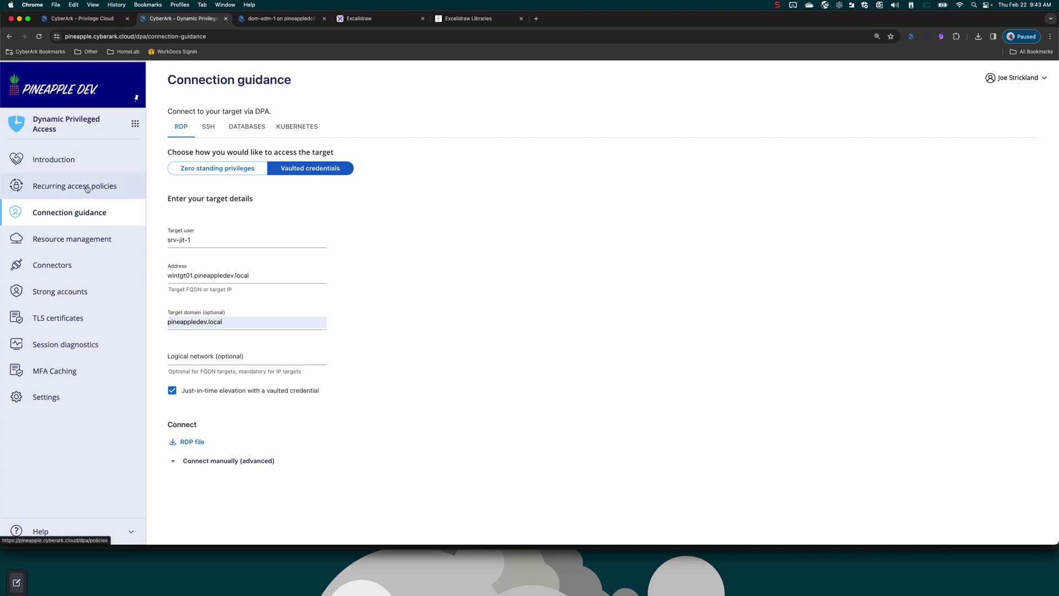
drag(249, 275, 169, 278)
click(277, 436)
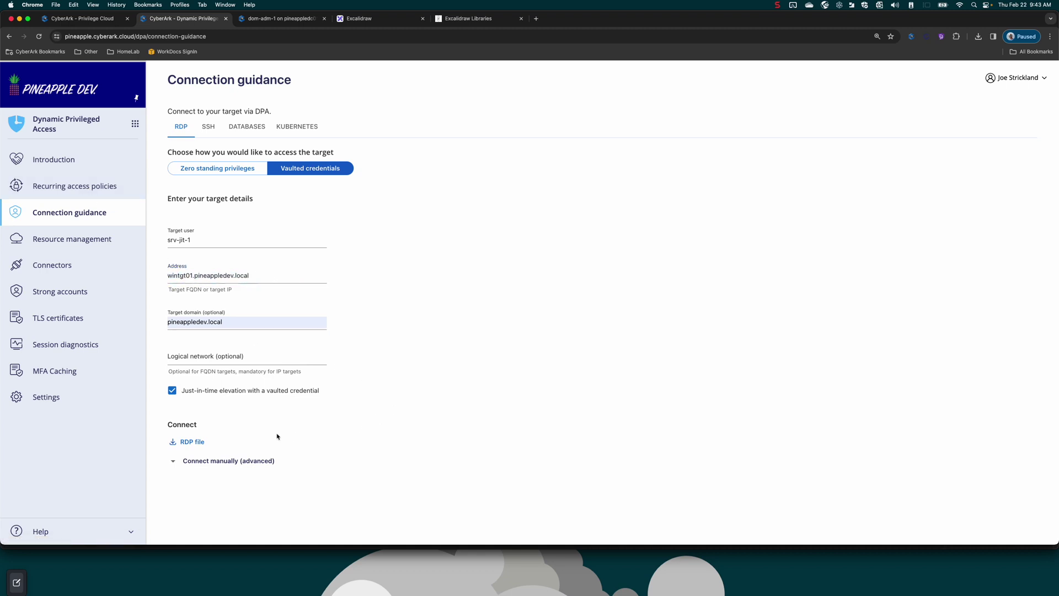
click(188, 443)
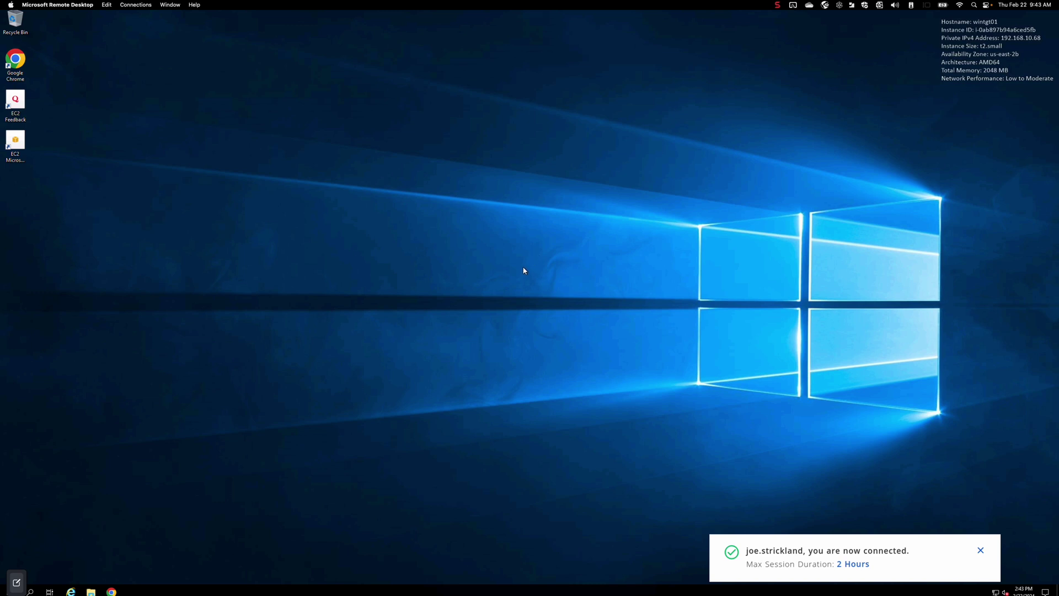
Step: Launch Local Users and Groups and view the Remote Desktop Users group's members
click(31, 592)
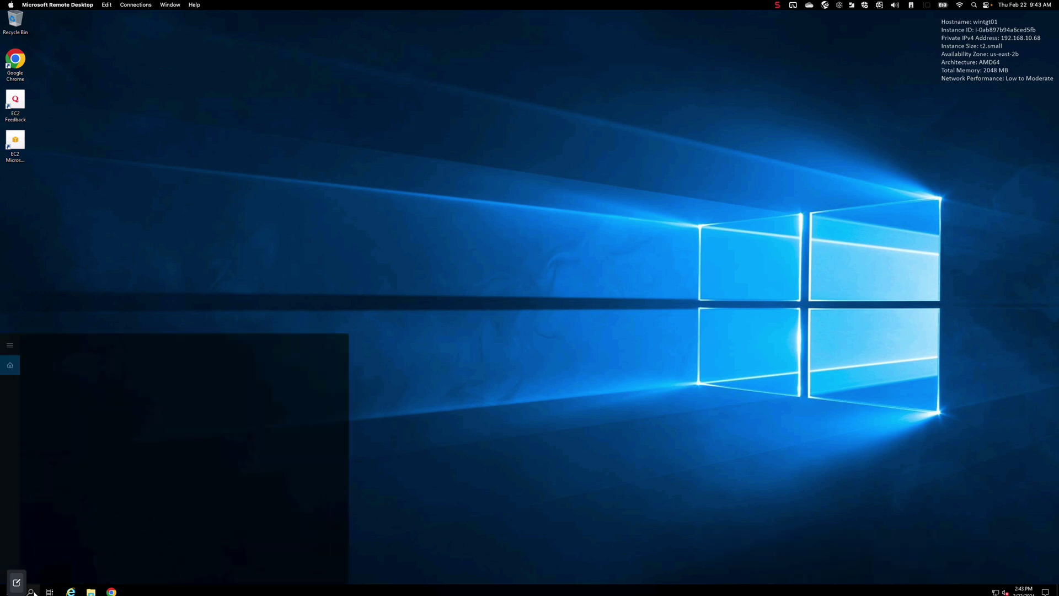
text(local)
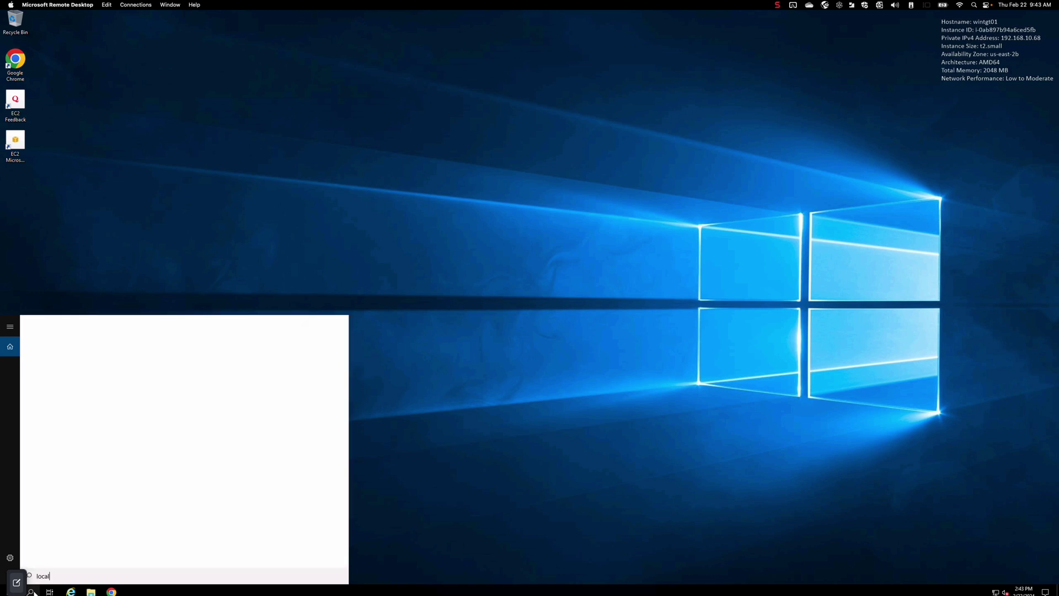
text( users)
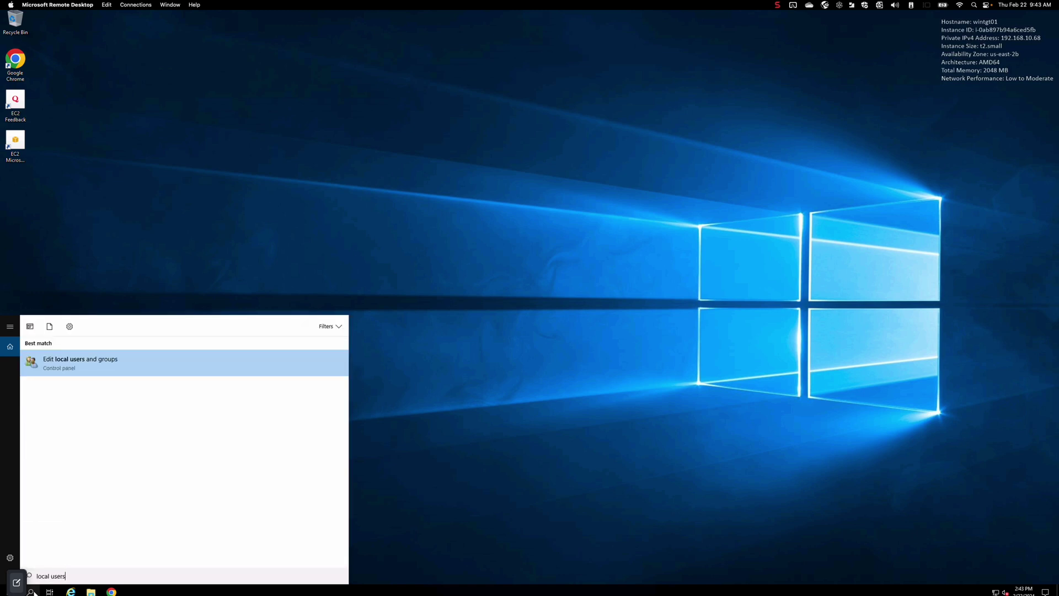
key(Return)
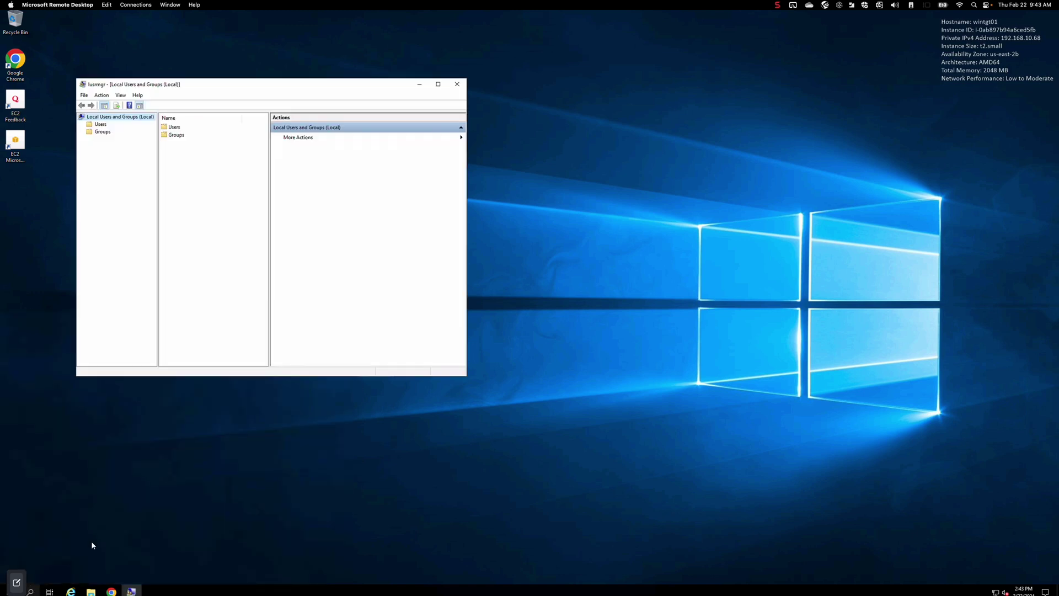
click(174, 128)
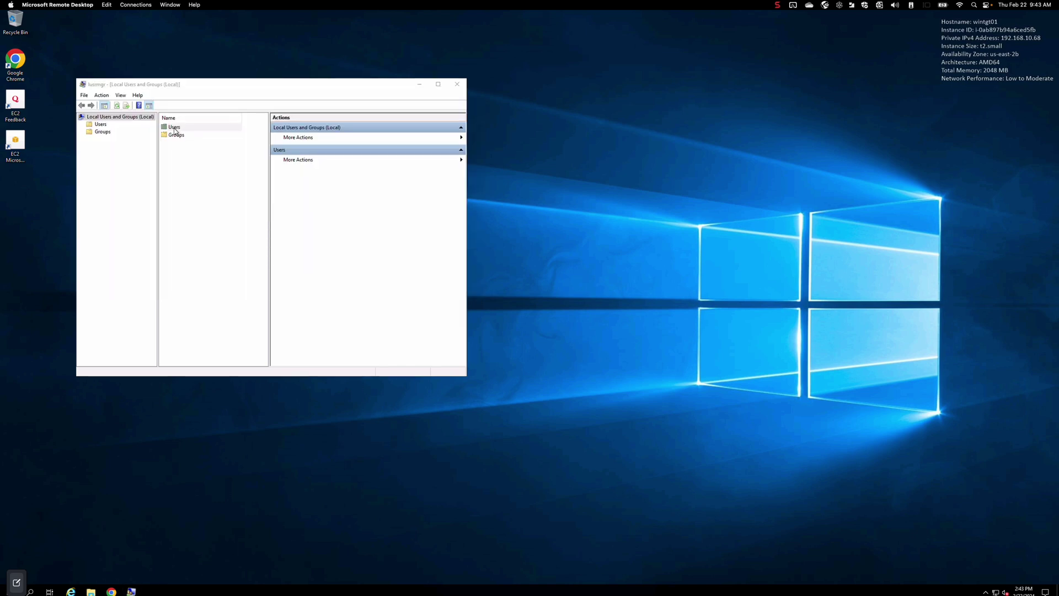
double_click(175, 128)
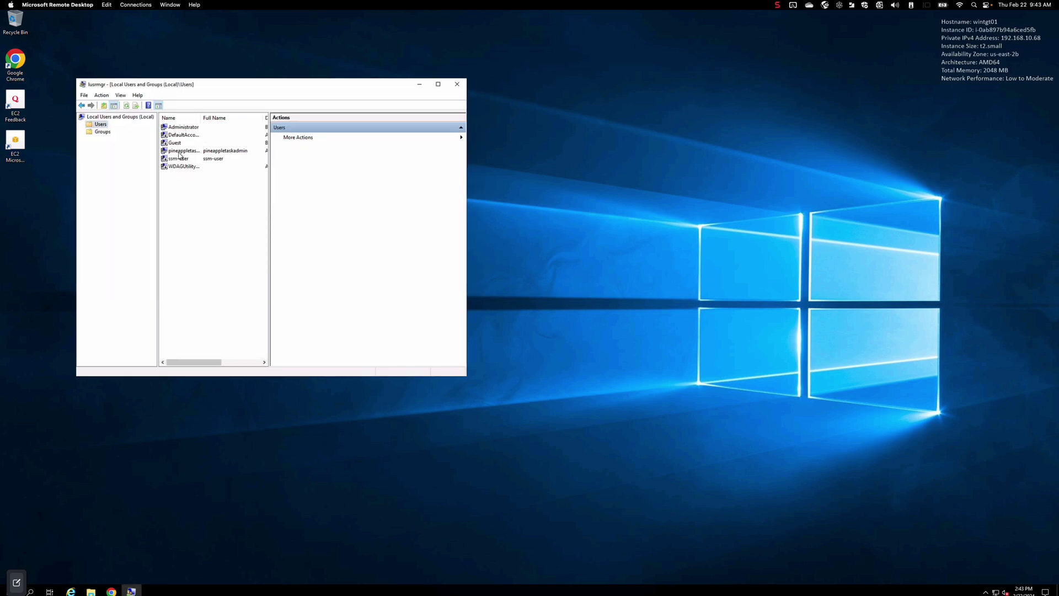
click(104, 132)
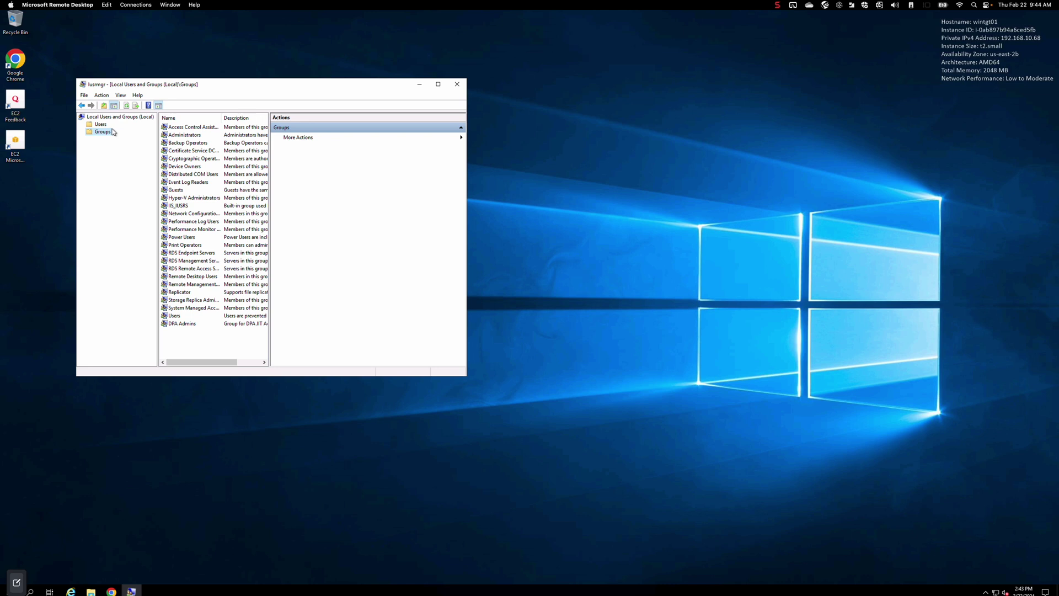
double_click(196, 277)
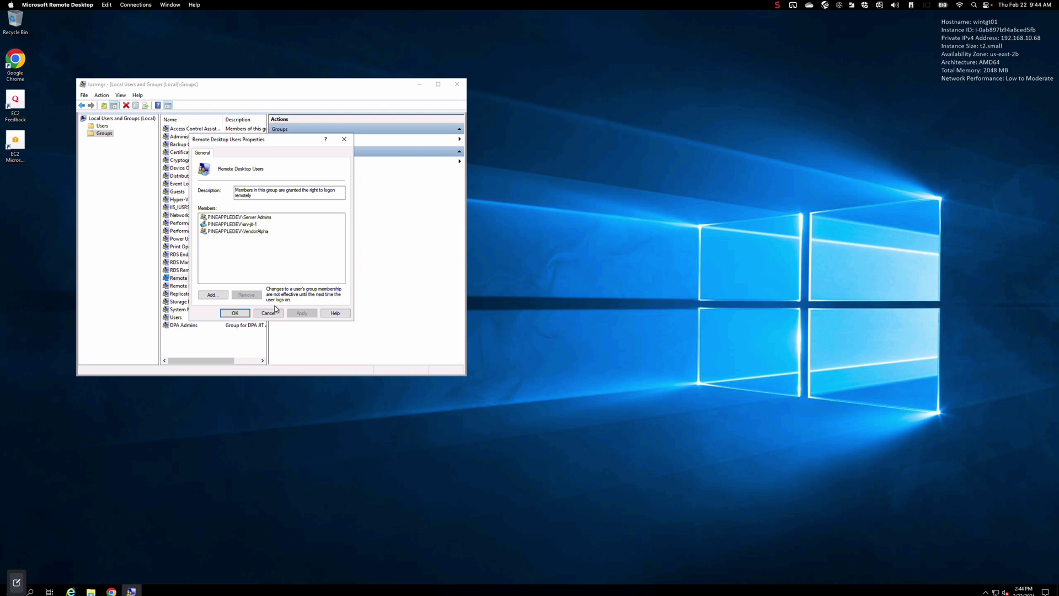
Step: Review the DPA Admins group, whose only member is srv-jit-1, then close it
click(243, 313)
click(191, 326)
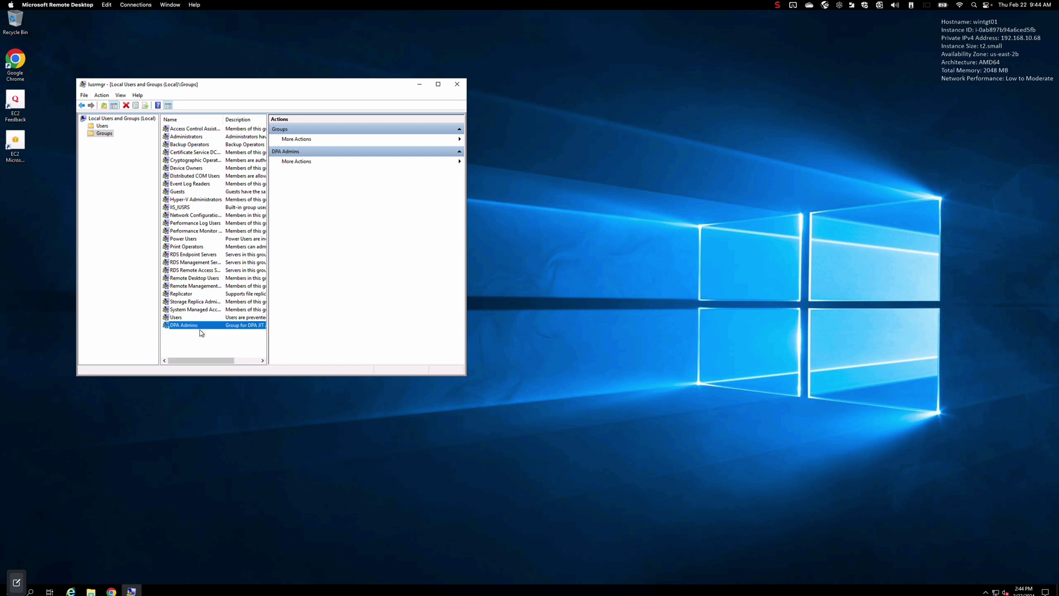
double_click(194, 329)
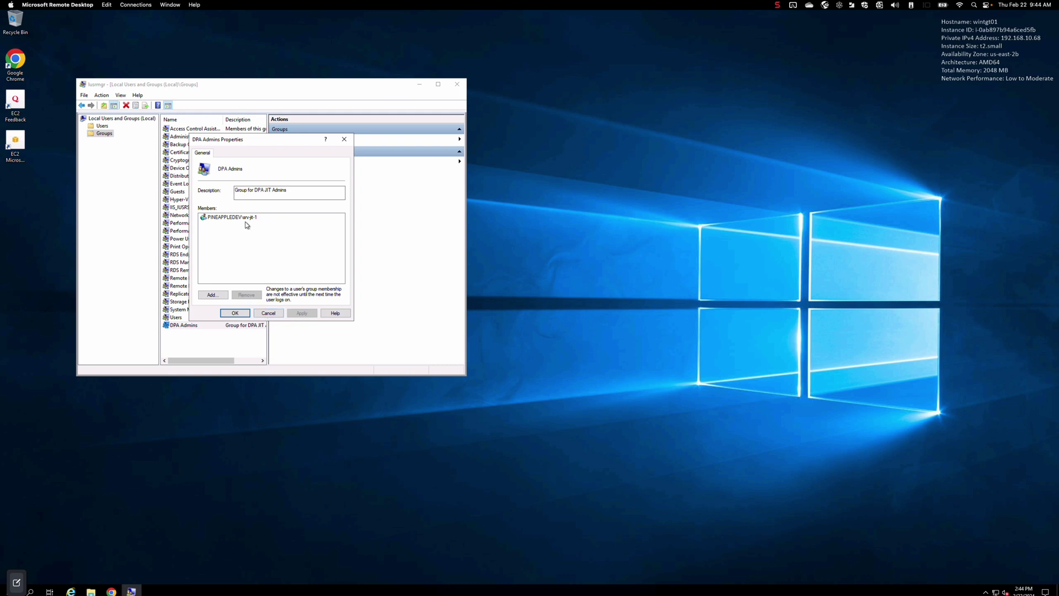
click(269, 313)
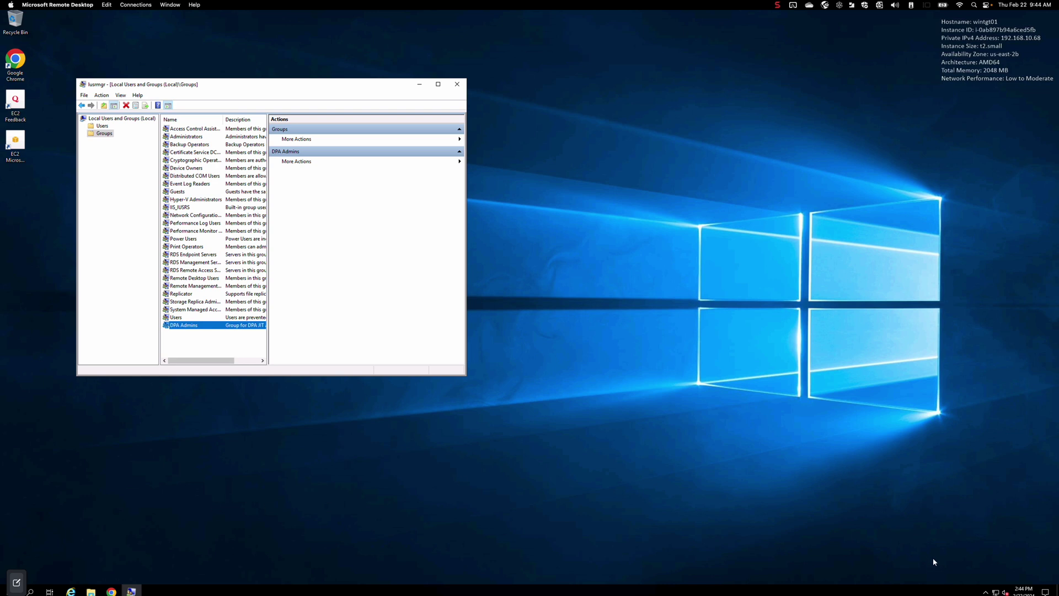
Step: Show the Ethernet connection's status and adapter properties from Network & Internet settings
right_click(996, 591)
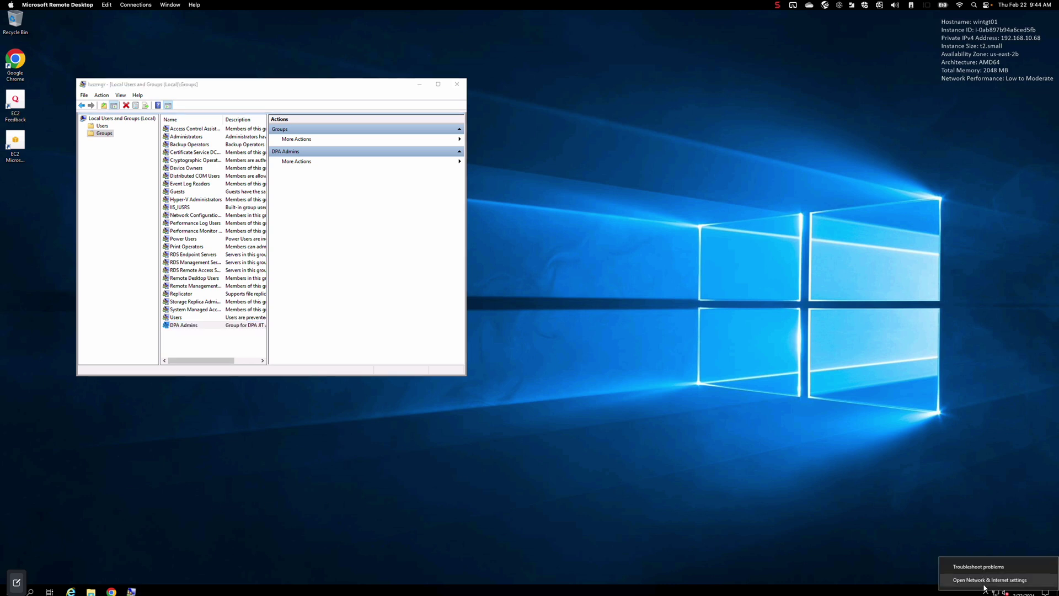
click(982, 580)
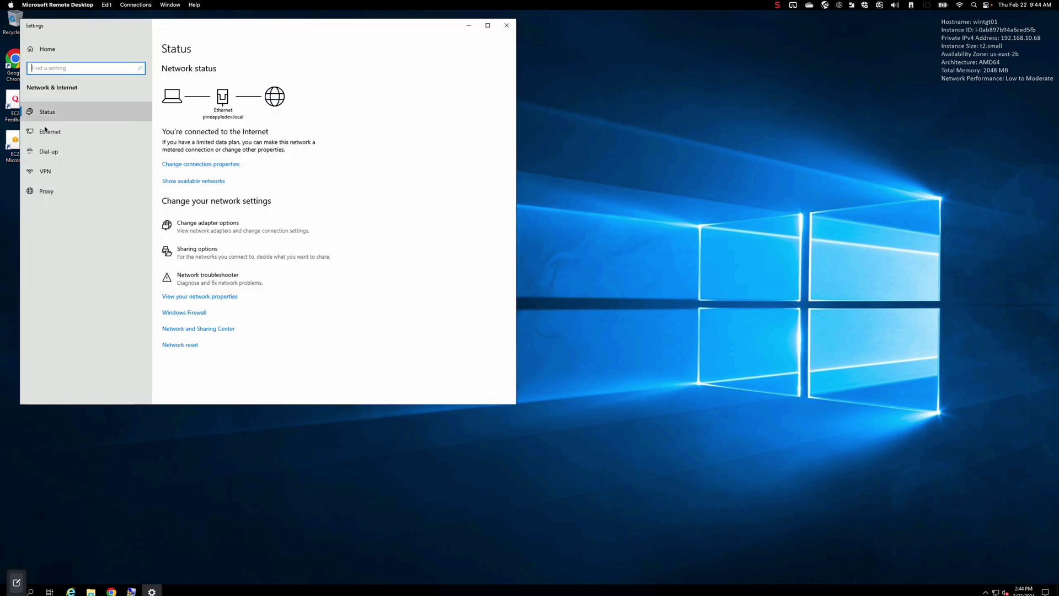
click(49, 131)
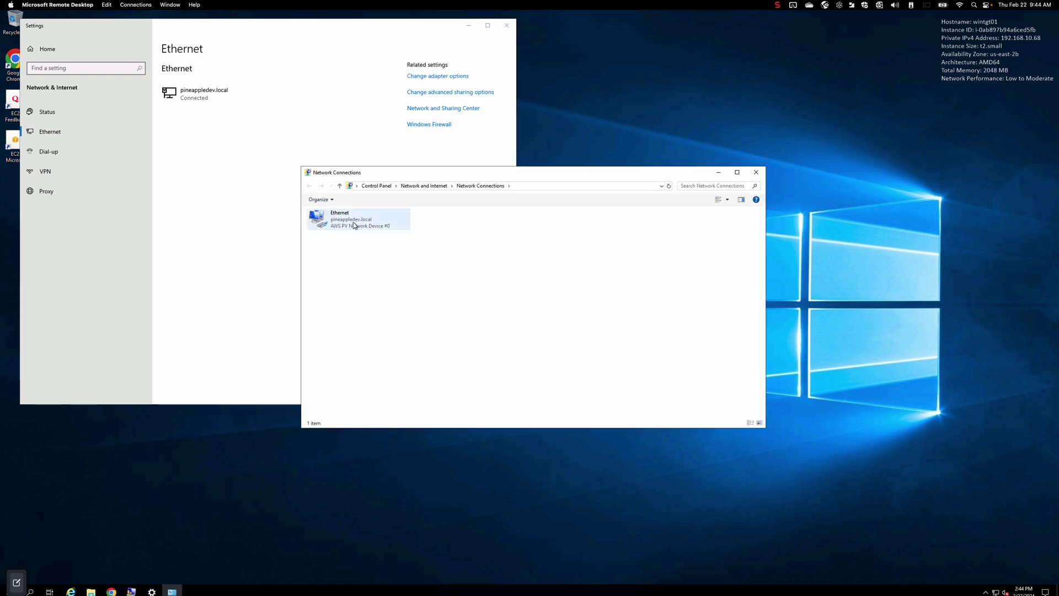
click(353, 221)
double_click(353, 222)
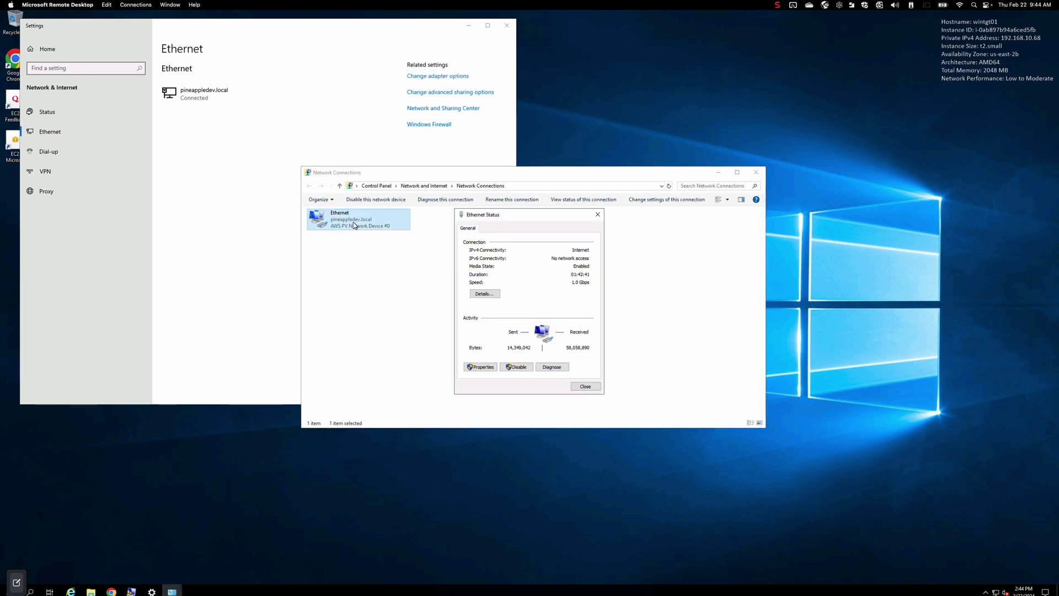
click(481, 367)
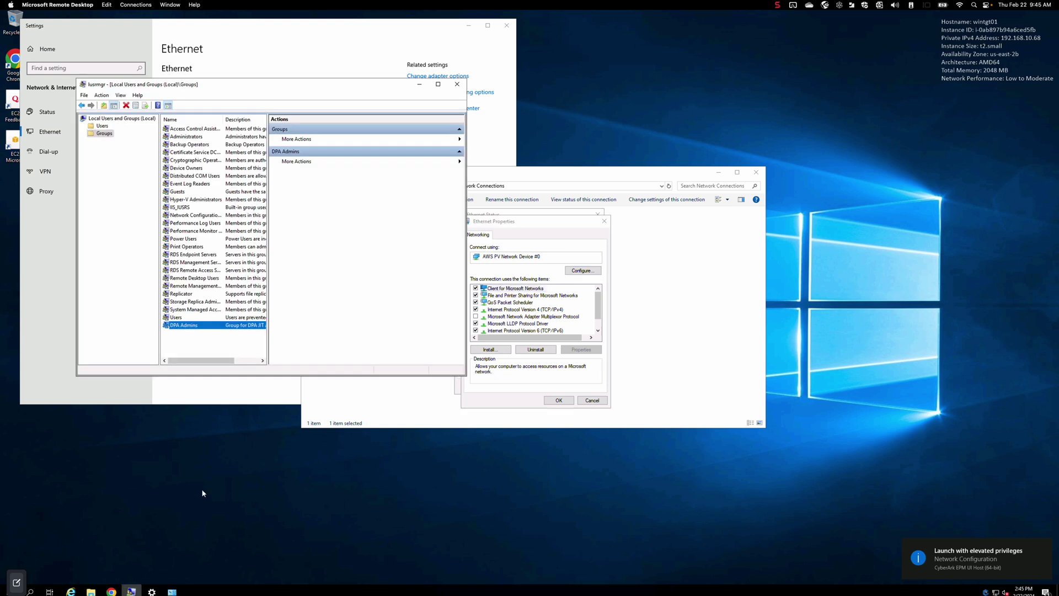
Step: Review the Administrators group's five members, then close Local Users and Groups and Settings
double_click(178, 137)
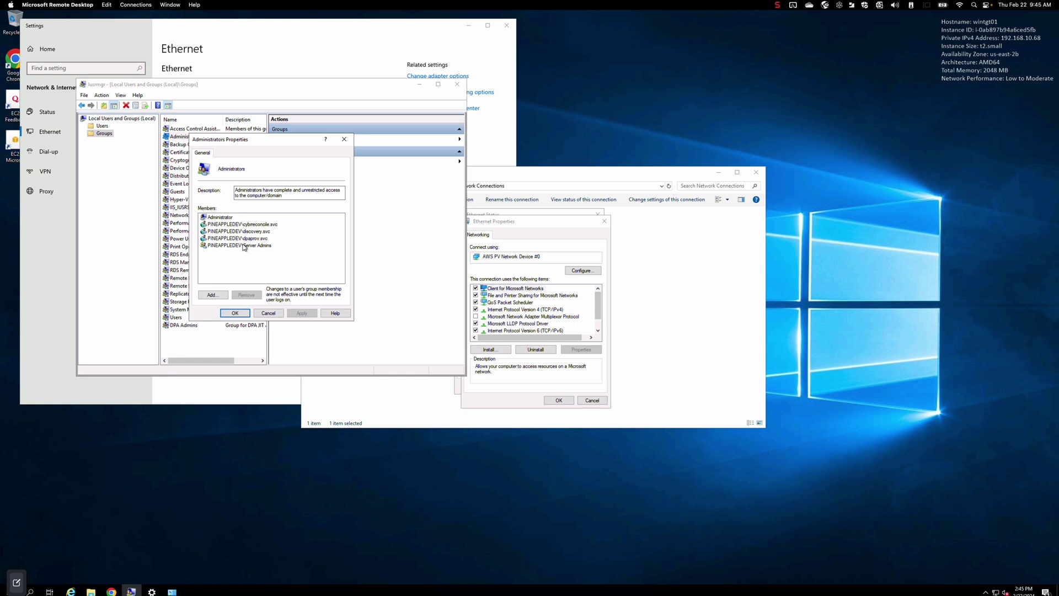
click(271, 316)
click(268, 313)
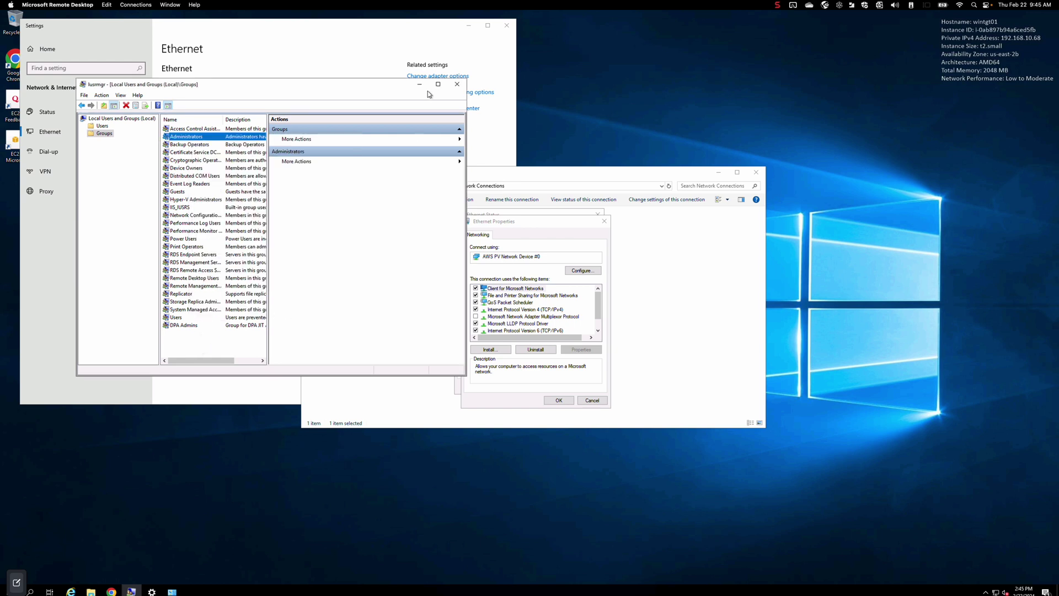
click(456, 85)
click(506, 25)
Step: Close the Ethernet properties, Ethernet Status and Network Connections windows in the remote session
click(603, 221)
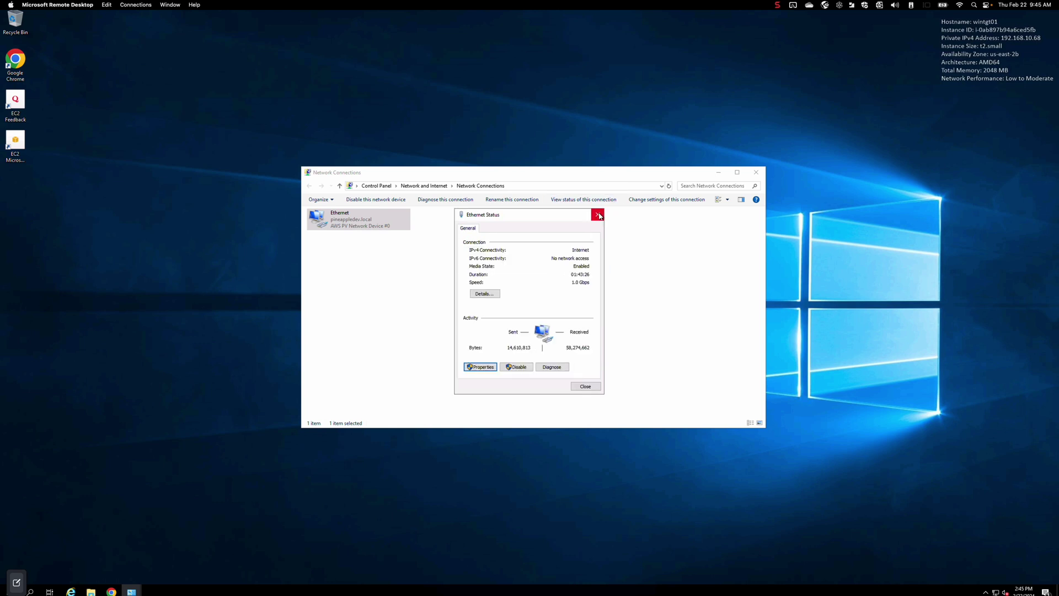
click(600, 216)
click(756, 172)
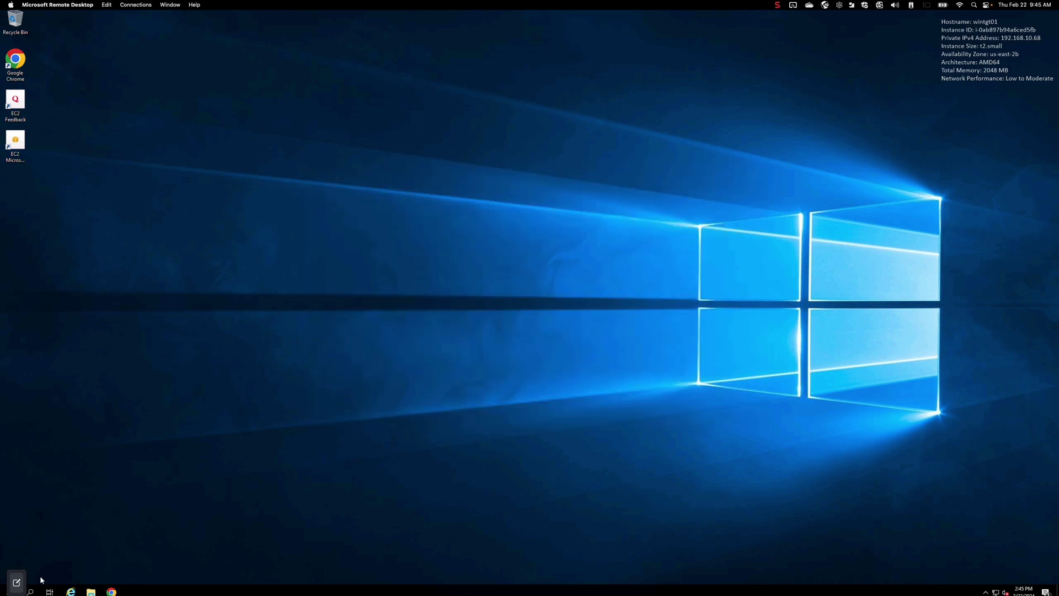
Step: Sign out of the remote Windows session via Start's Shut down or sign out menu and dismiss the disconnect notice
click(3, 594)
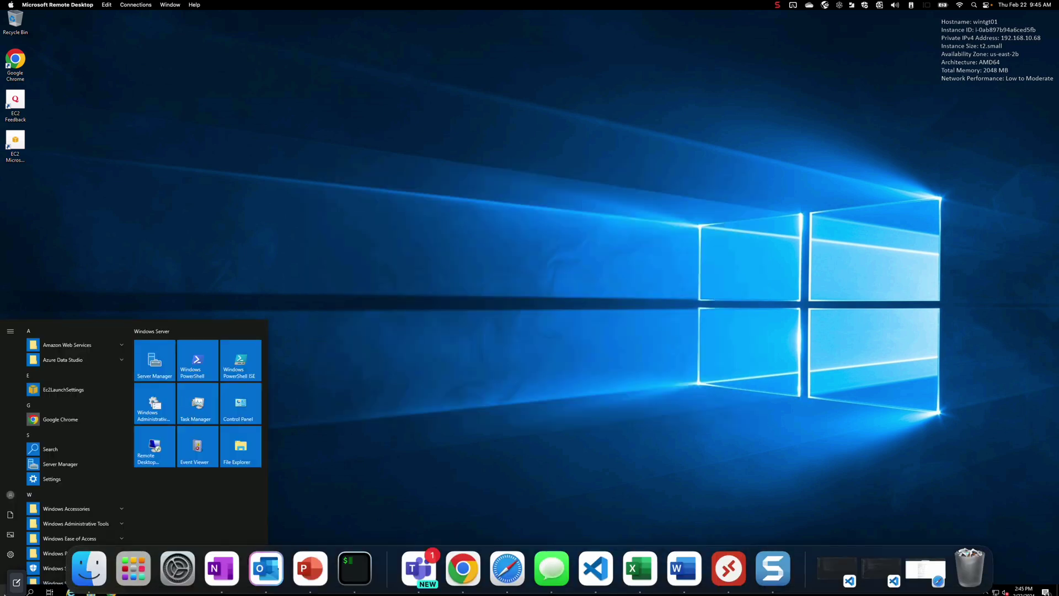
right_click(5, 594)
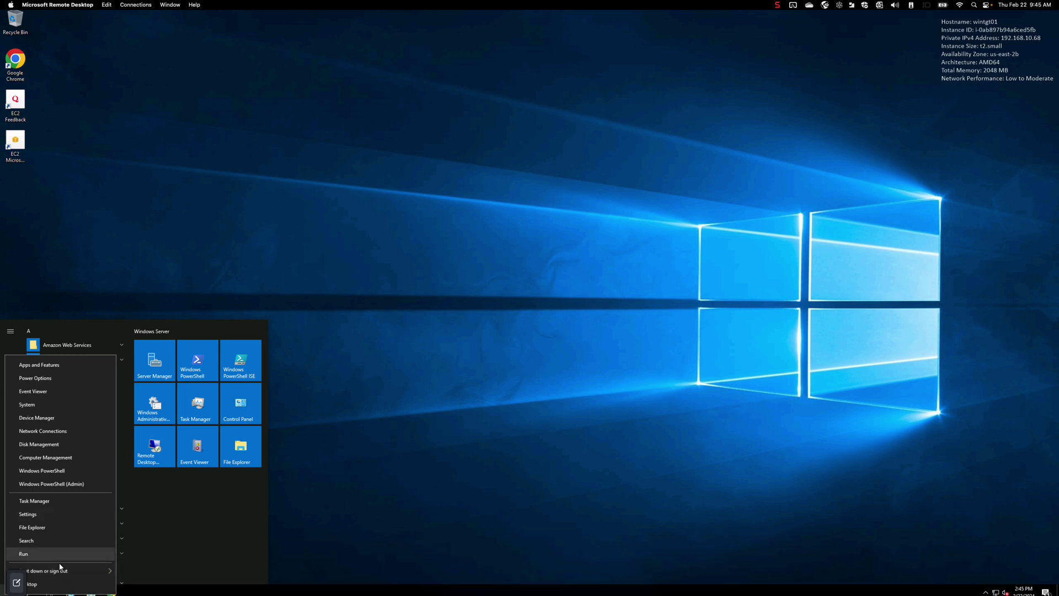
mouse_move(71, 572)
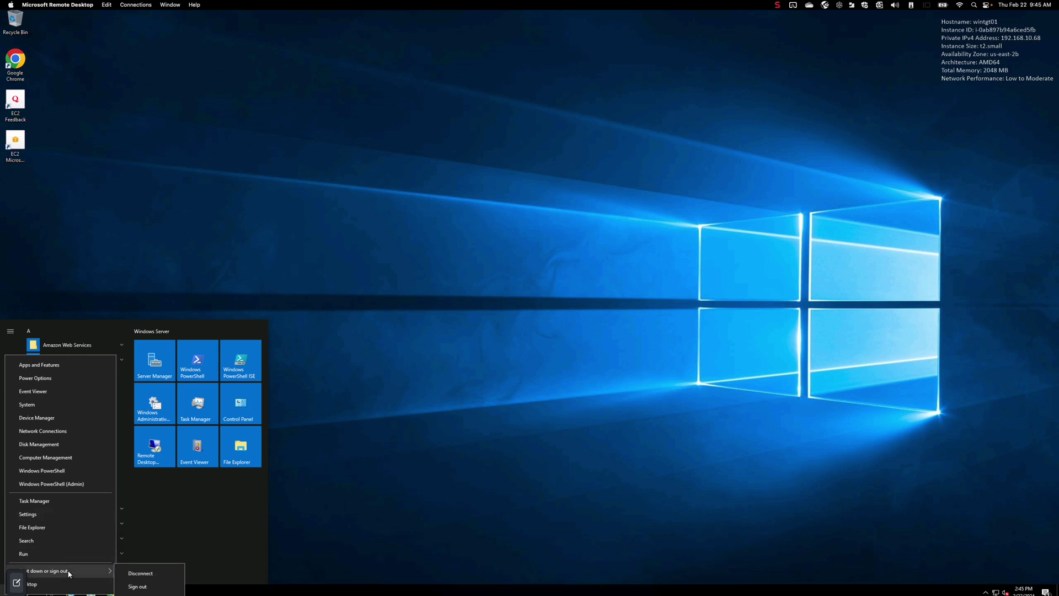
click(138, 586)
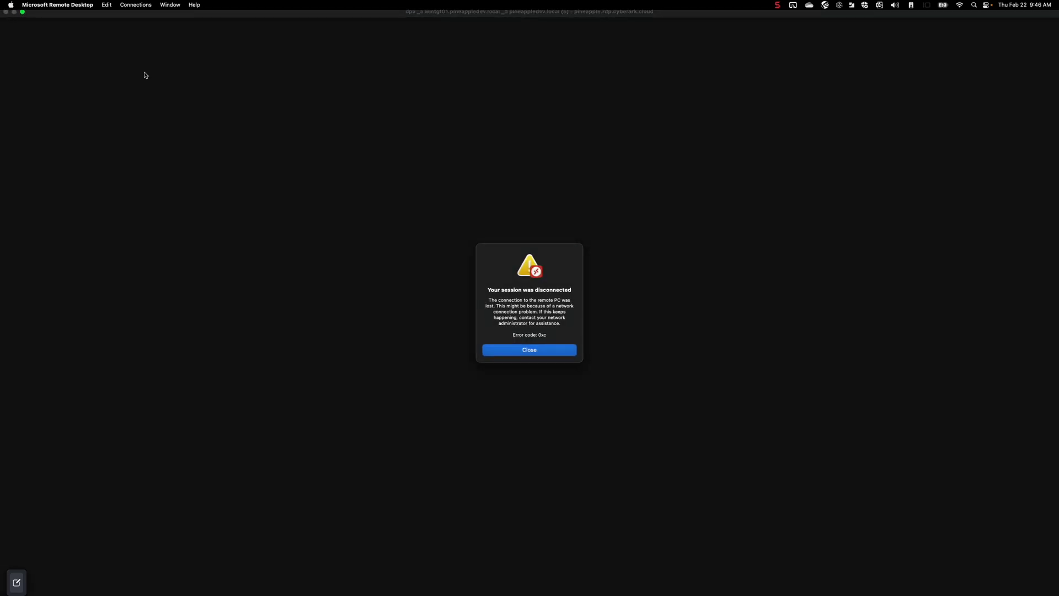
click(537, 350)
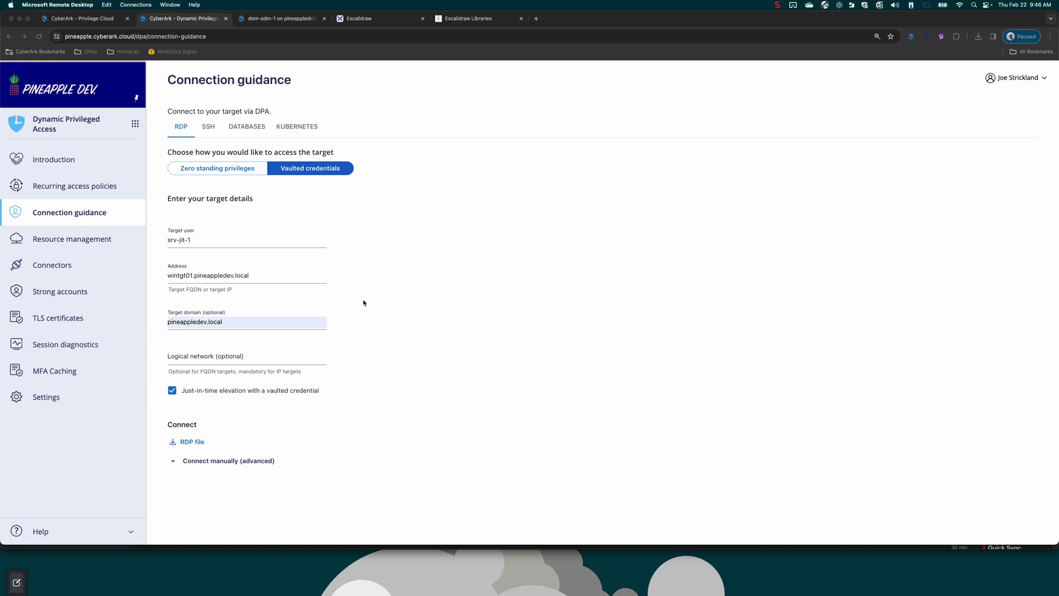
click(63, 348)
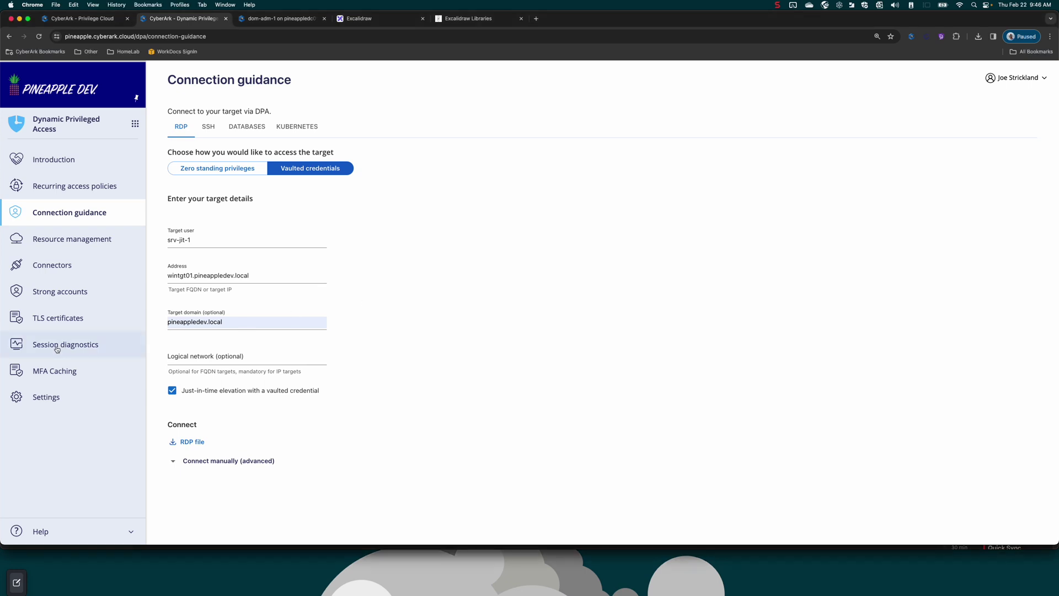
Step: Open the 09:40 wintgt01 RDP session in Session diagnostics and review its tunnel creation and session-closed steps
click(62, 347)
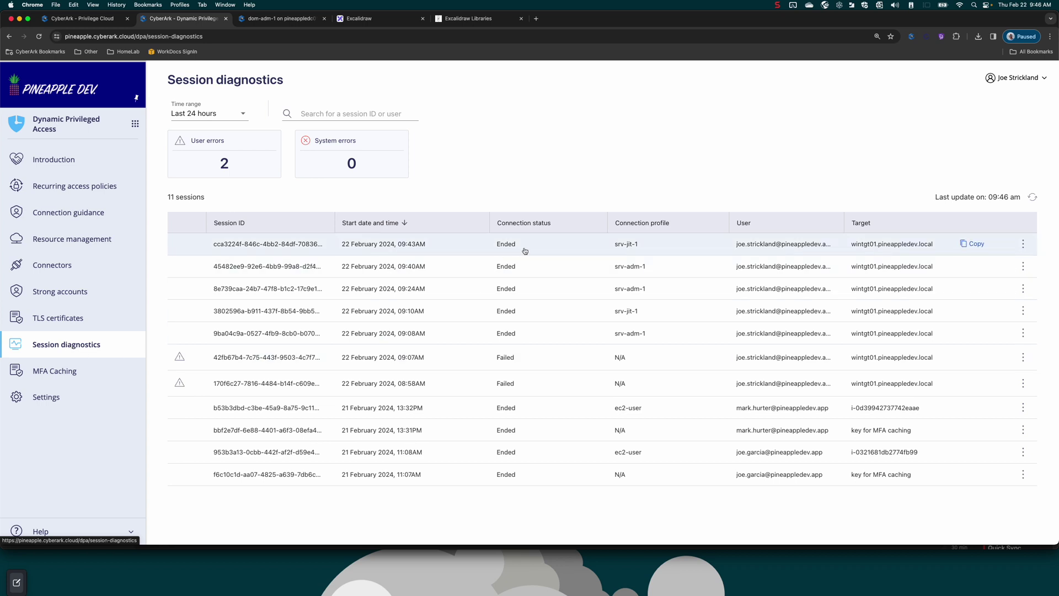
click(520, 270)
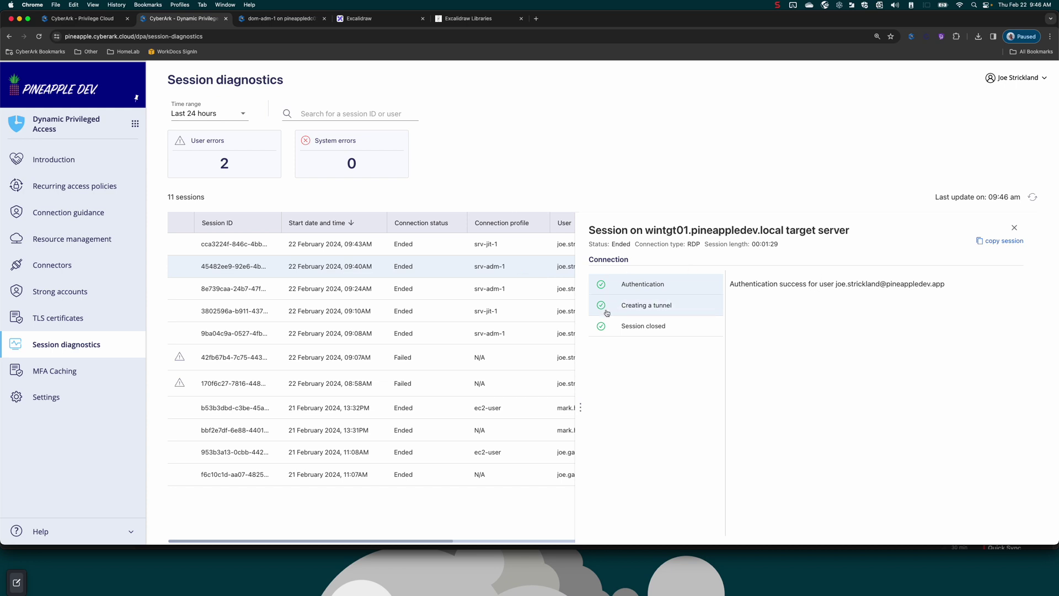
click(633, 309)
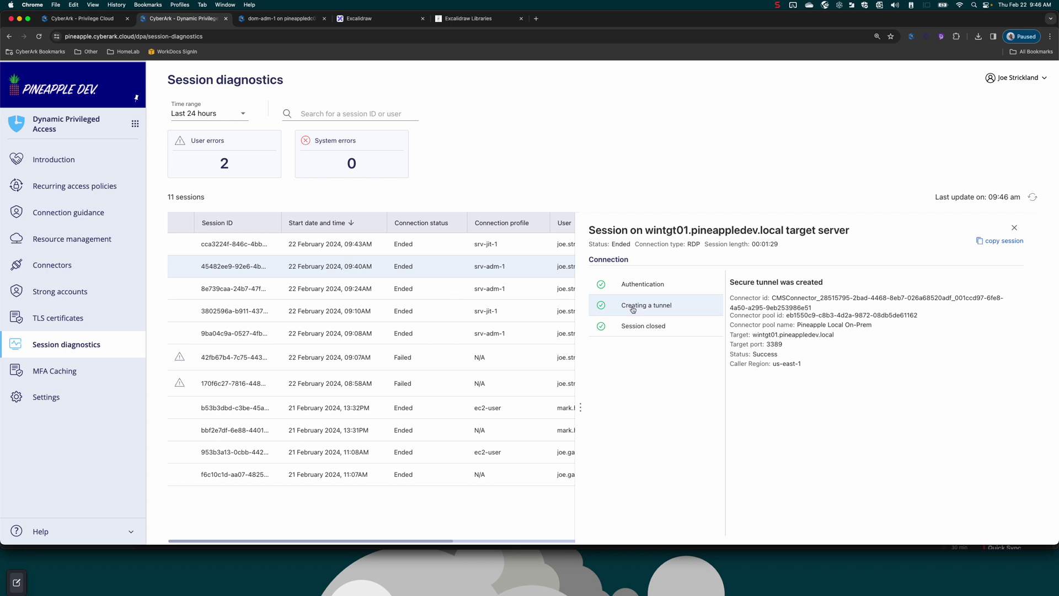
click(652, 332)
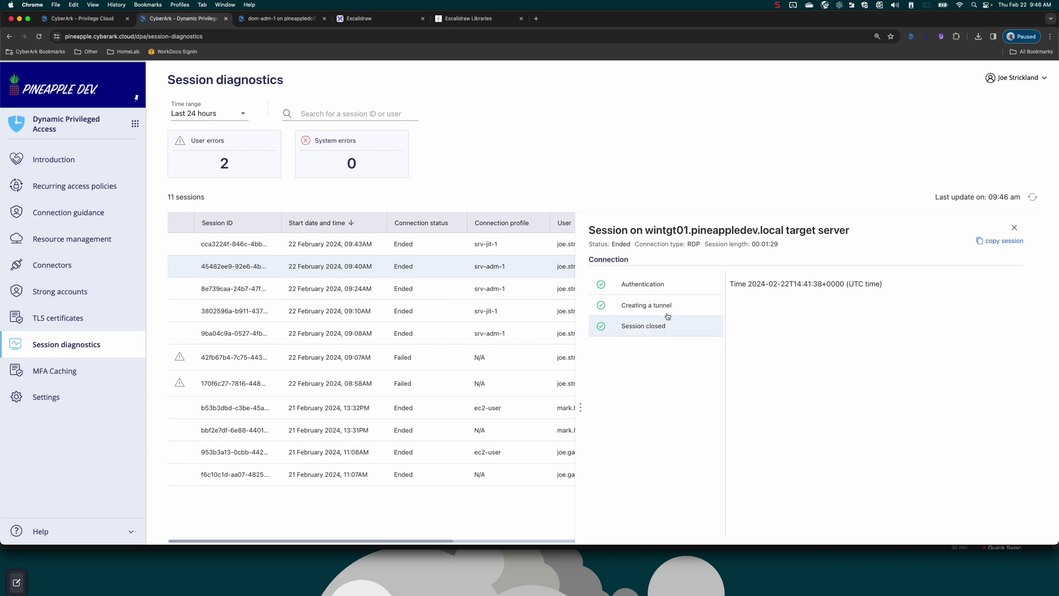
Step: Open the 09:43 session's details and highlight the Security Team Access rule that authorized it
click(486, 249)
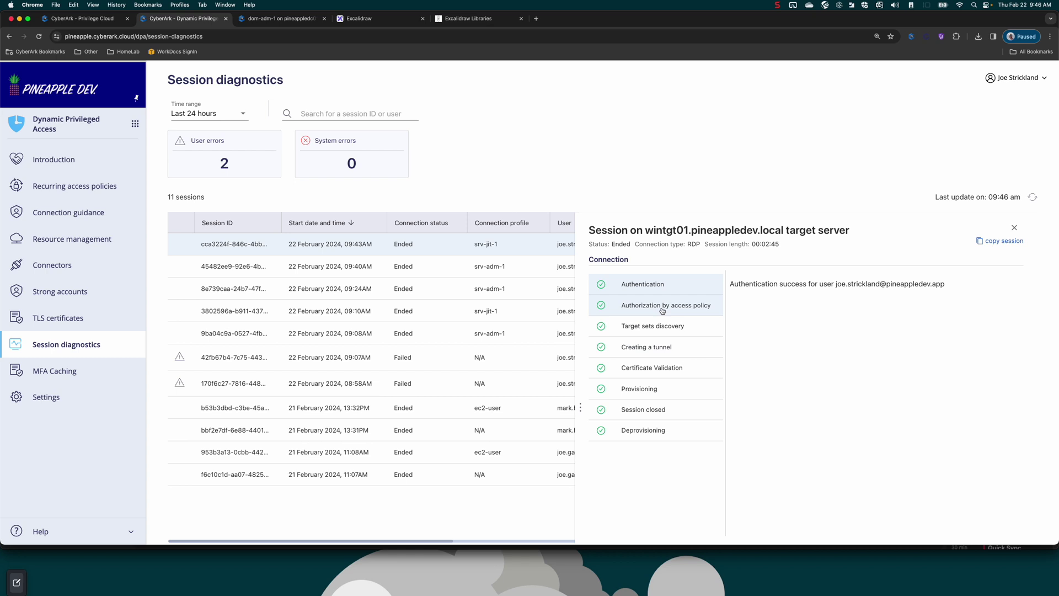
click(634, 304)
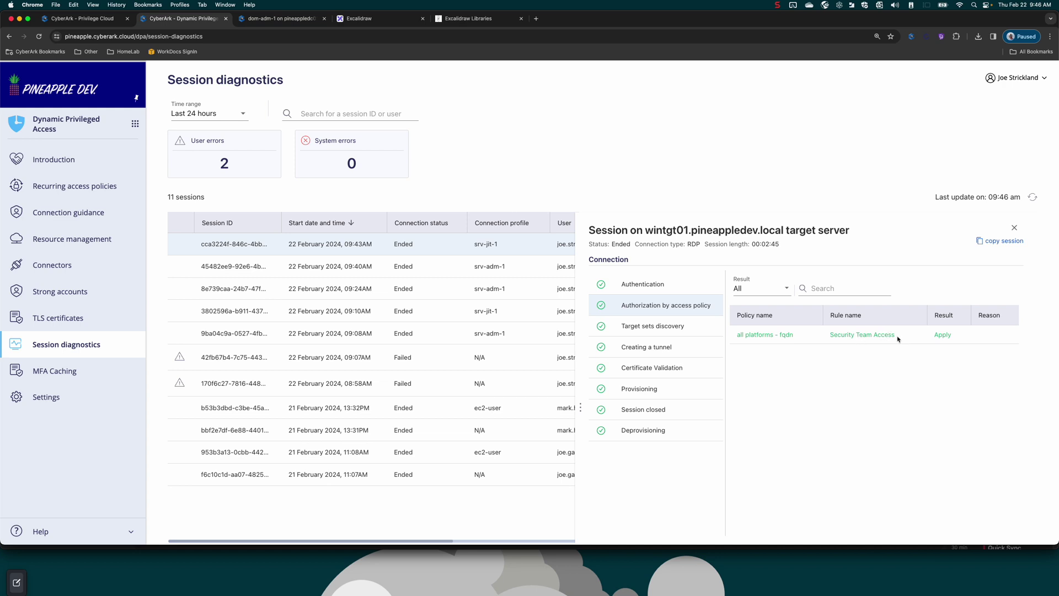
drag(898, 339, 833, 337)
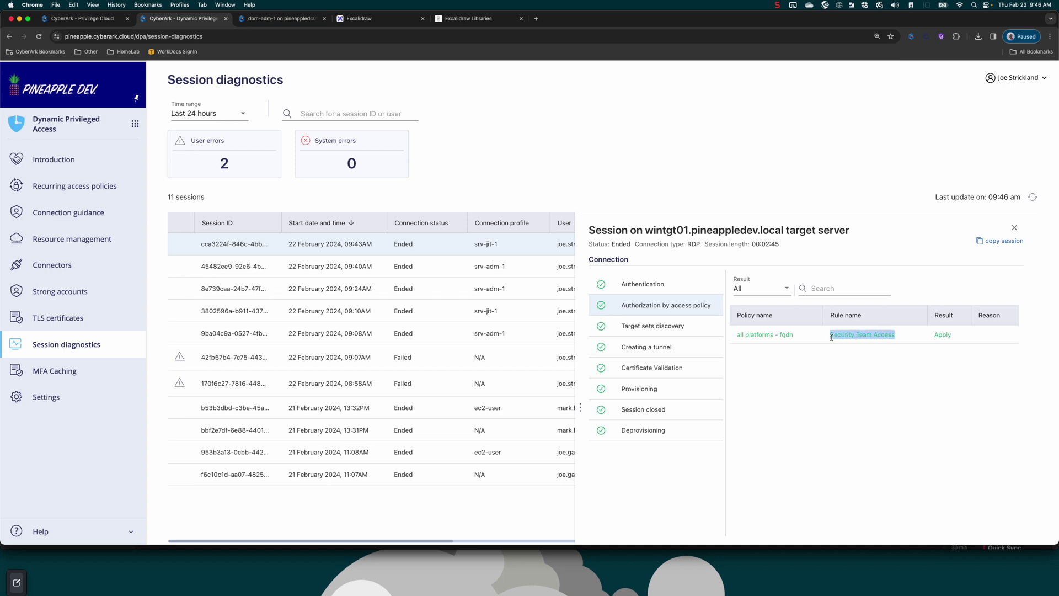
Step: Review discovery, tunnel, provisioning and deprovisioning steps, highlighting the DPA Admins group granted then removed
click(681, 330)
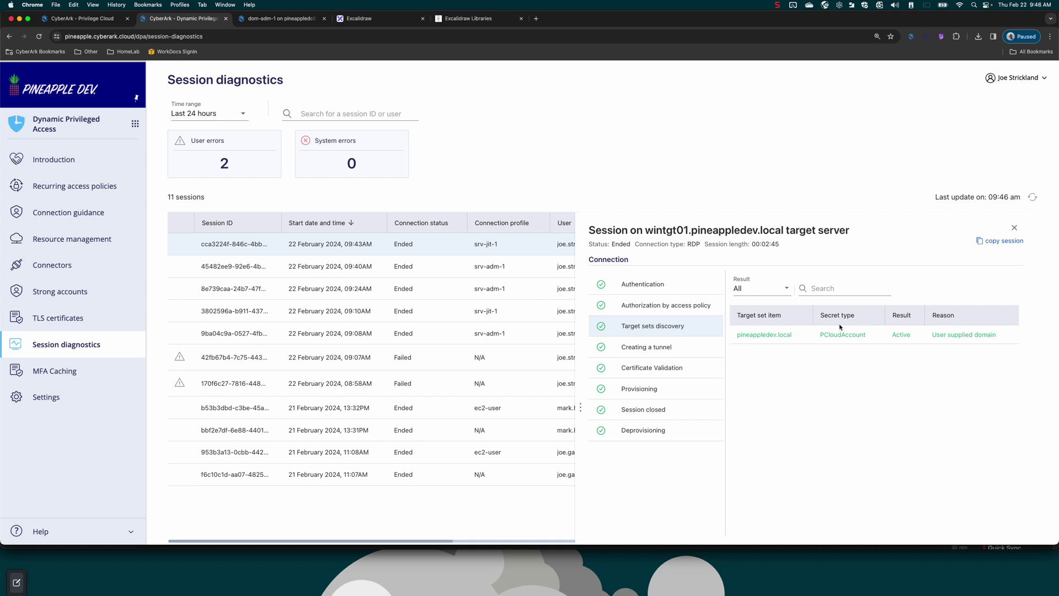
click(637, 347)
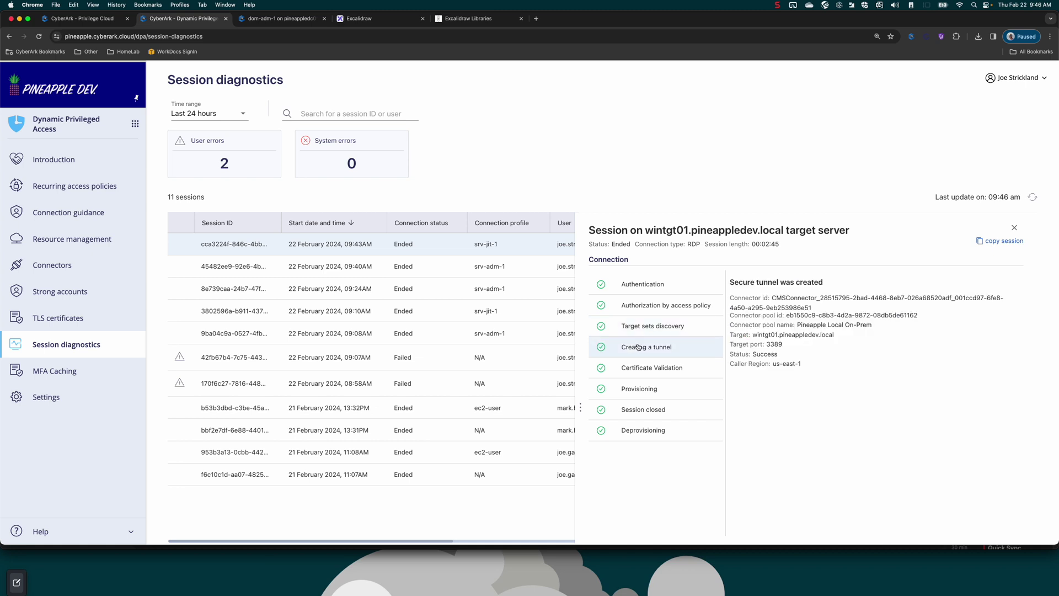
click(650, 388)
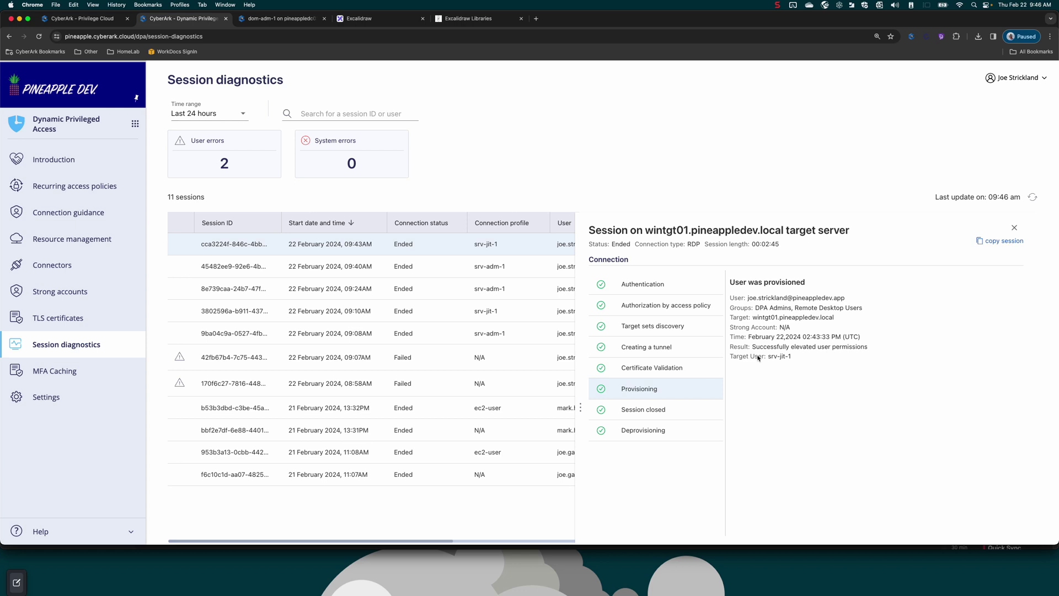
drag(756, 347, 871, 349)
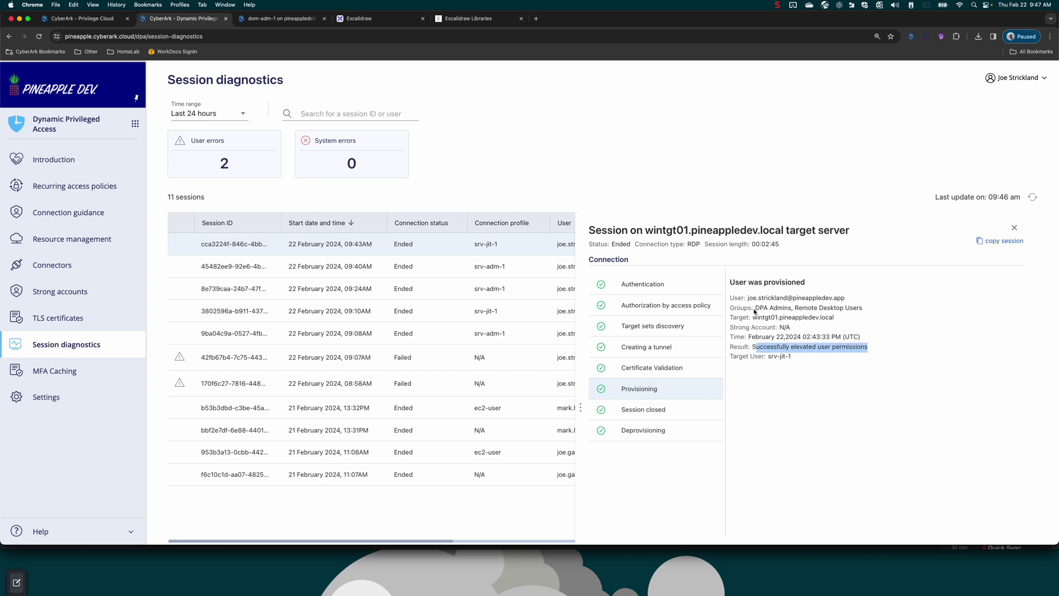
drag(756, 308, 865, 313)
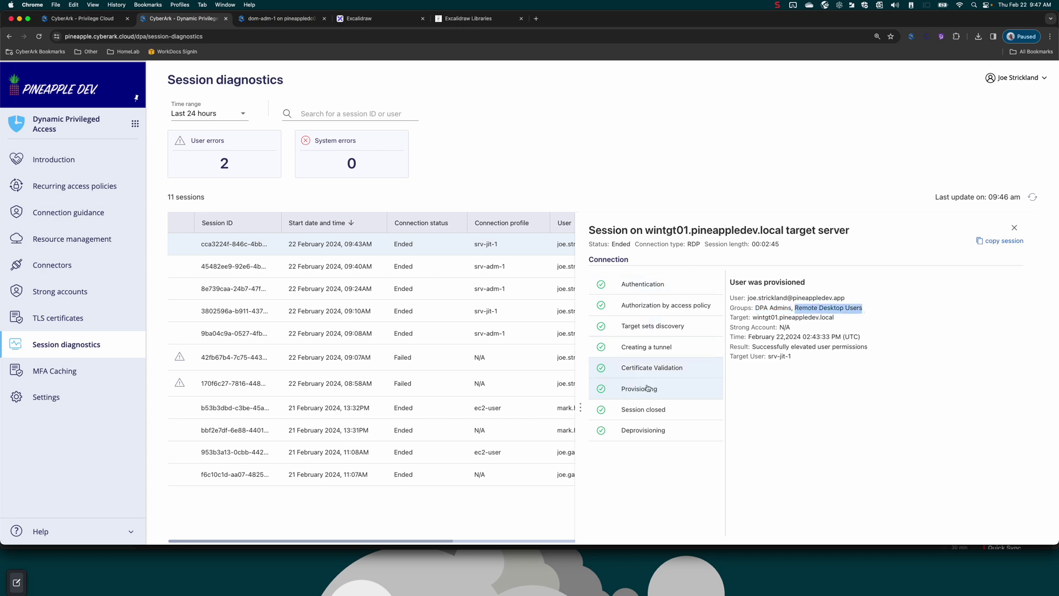
click(646, 432)
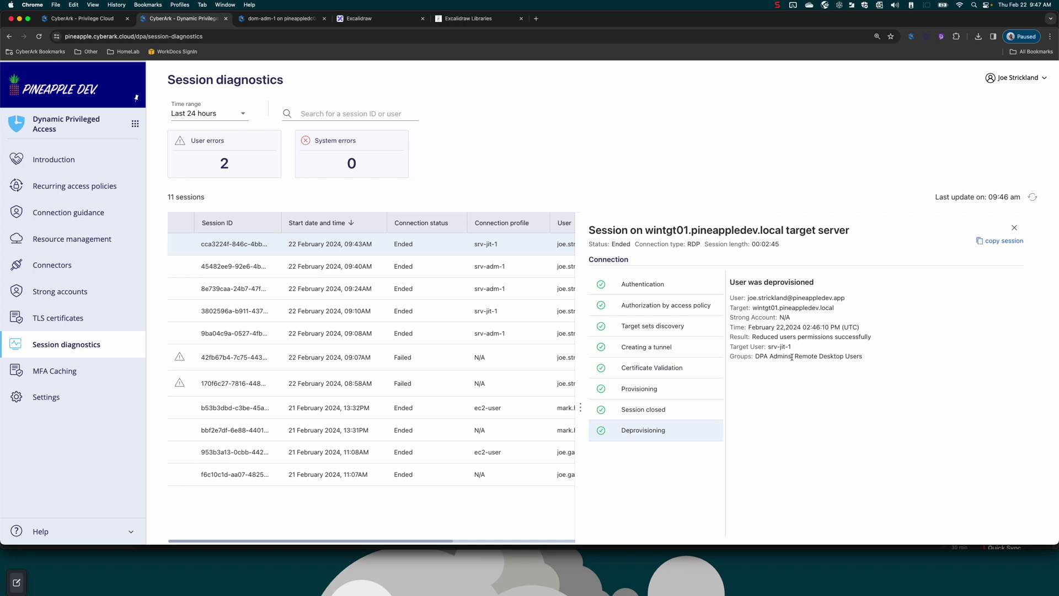
drag(792, 357, 865, 358)
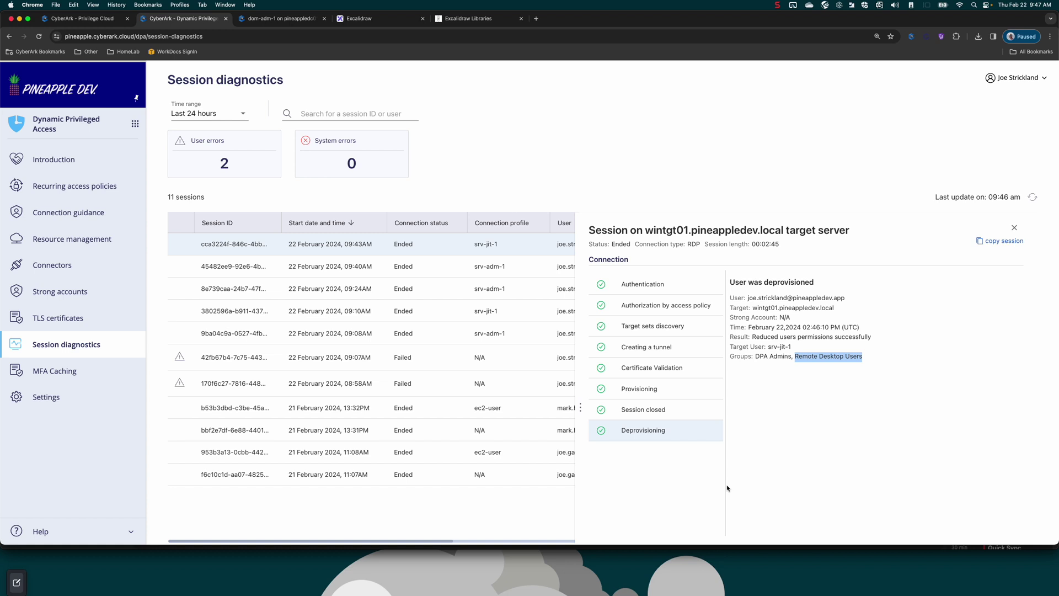
Step: Open the All Platforms - FQDN recurring access policy and locate its Security Team Access rule
click(95, 191)
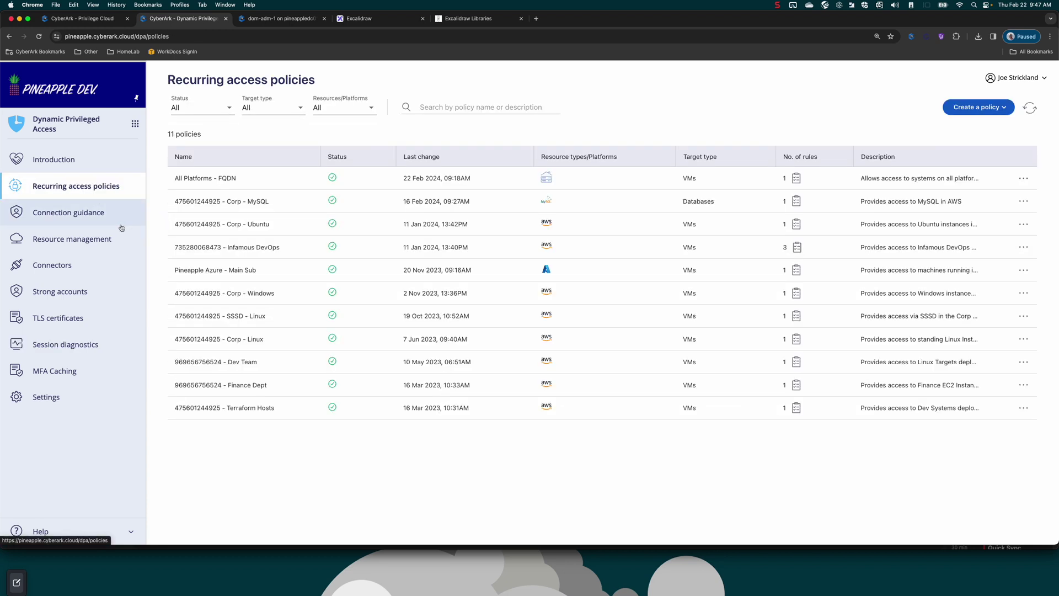
click(233, 178)
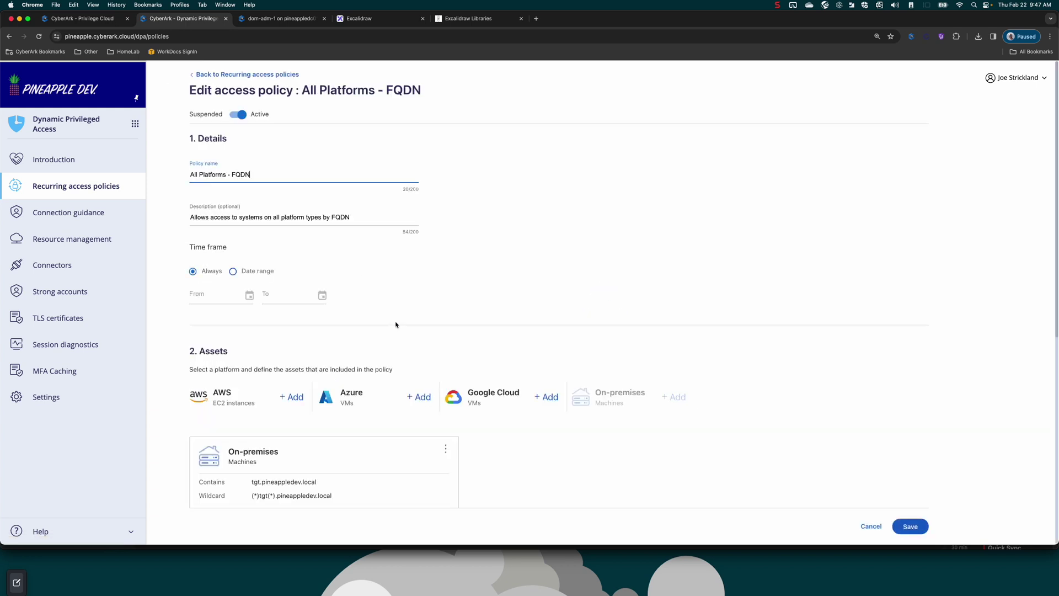
scroll(395, 325, down, 4)
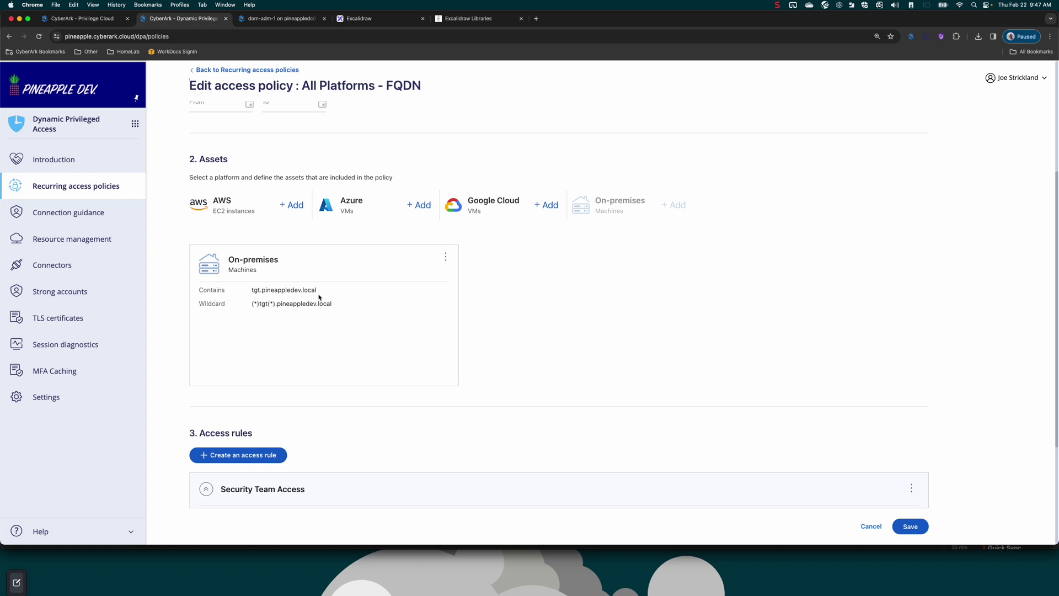
scroll(256, 301, down, 3)
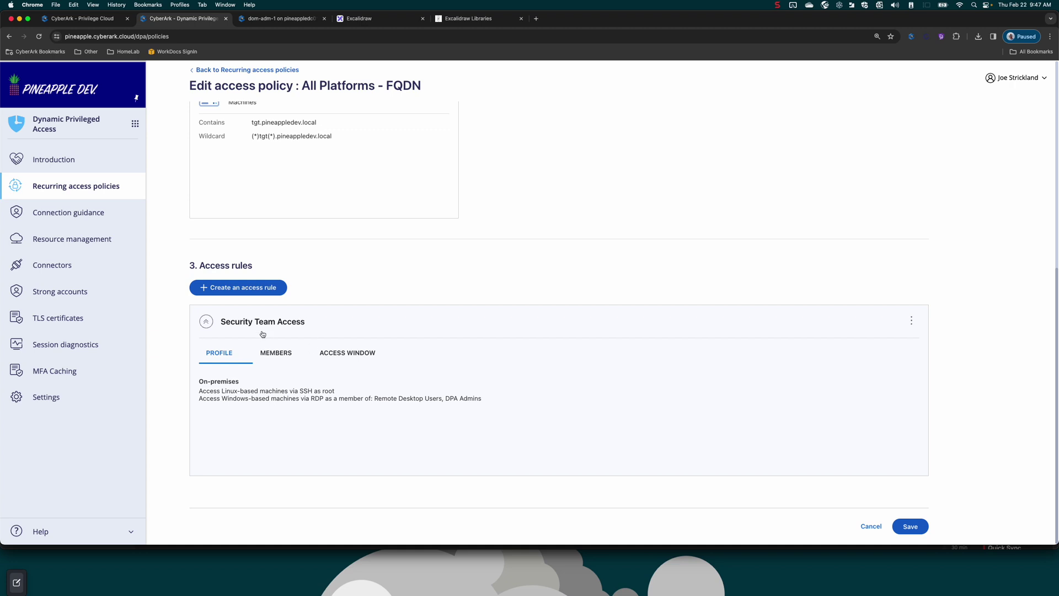
click(206, 322)
click(212, 460)
Step: Inspect the Security Team Access rule in the editor without changes, highlighting its Windows group memberships
click(909, 322)
scroll(510, 304, down, 1)
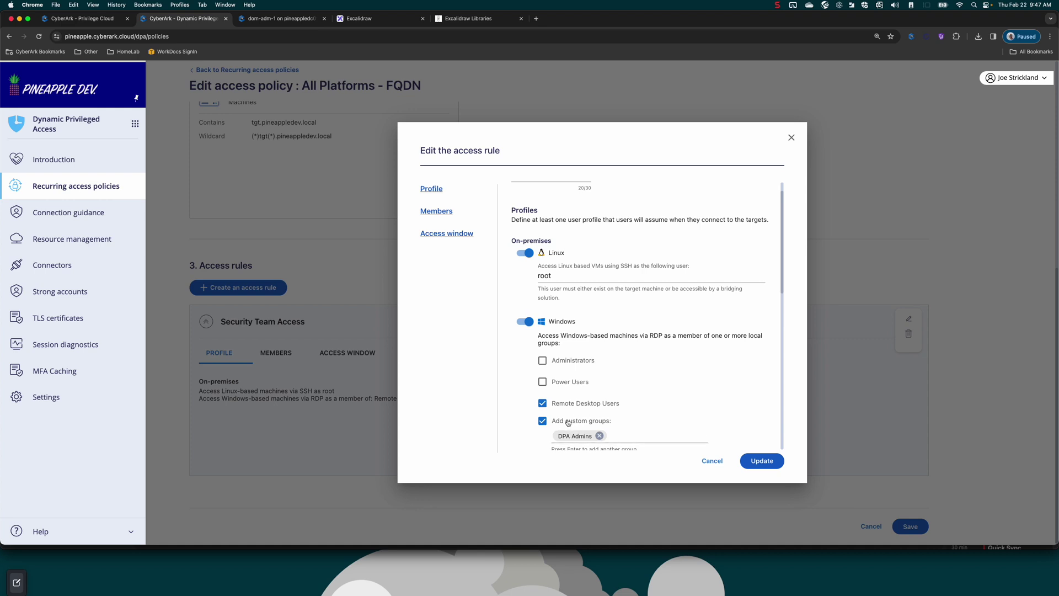
click(711, 461)
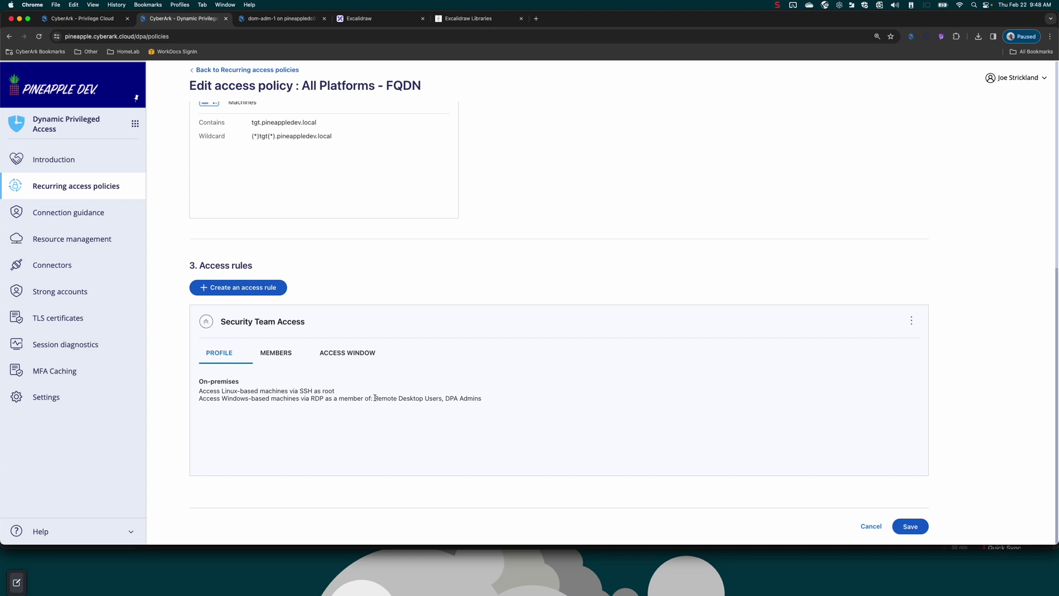
drag(375, 397, 482, 398)
click(262, 294)
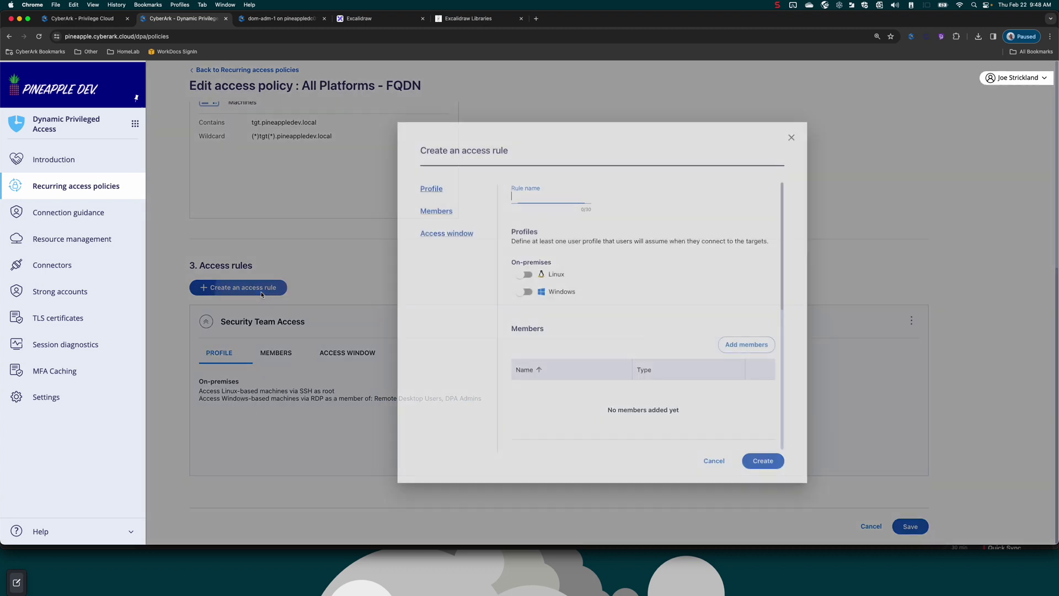
click(526, 292)
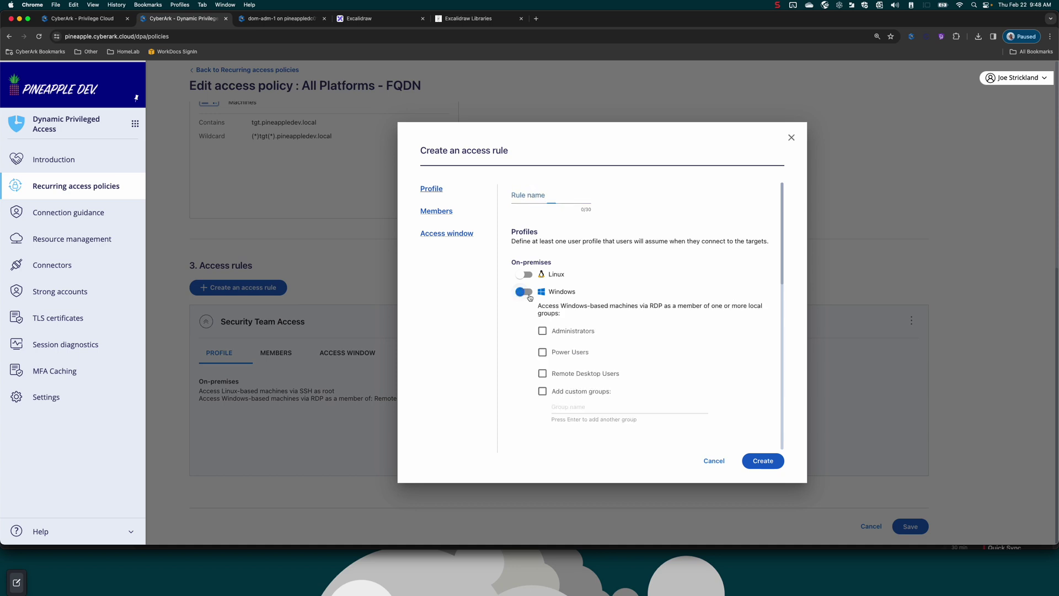
click(549, 377)
click(531, 200)
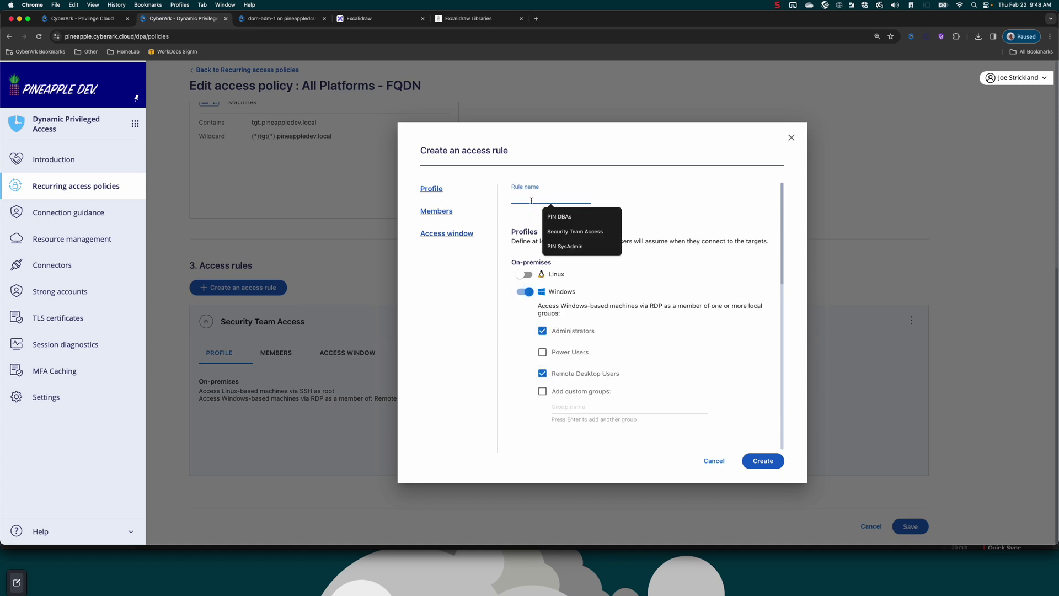
text(Ops )
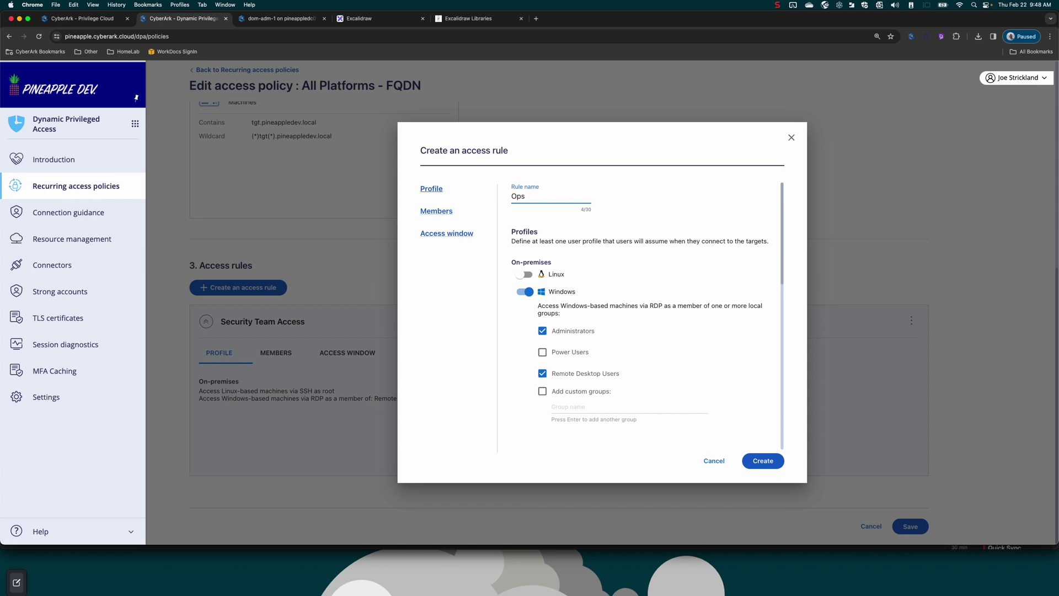
text(Team Access)
scroll(613, 359, down, 5)
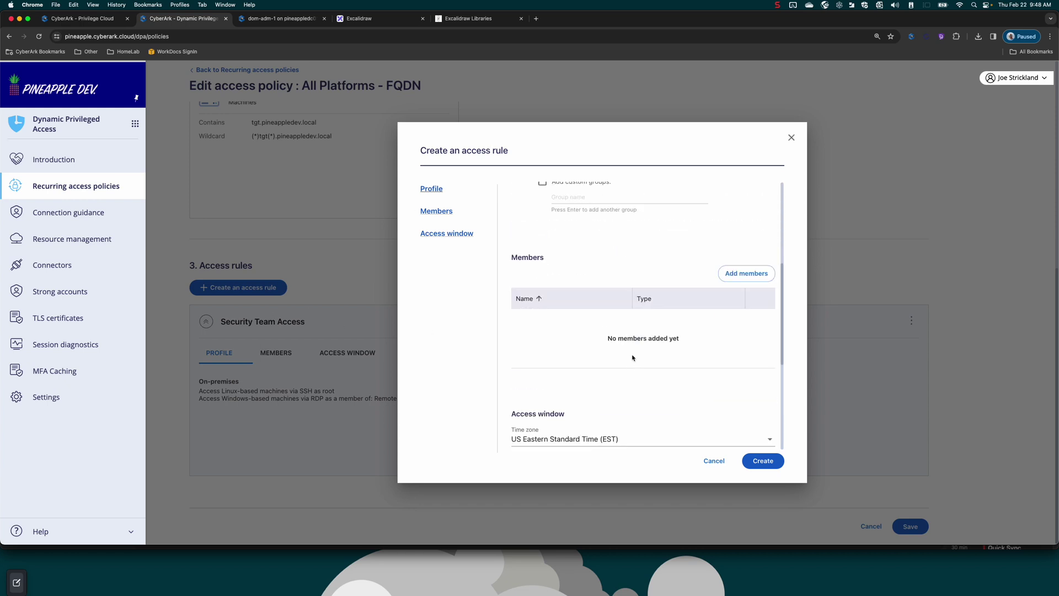
click(747, 274)
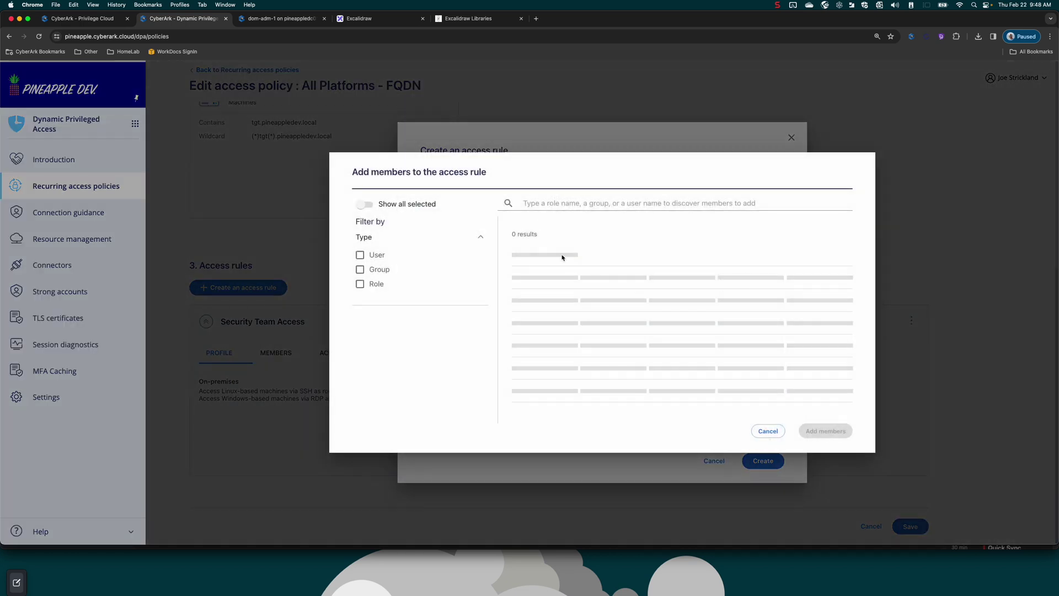
click(547, 201)
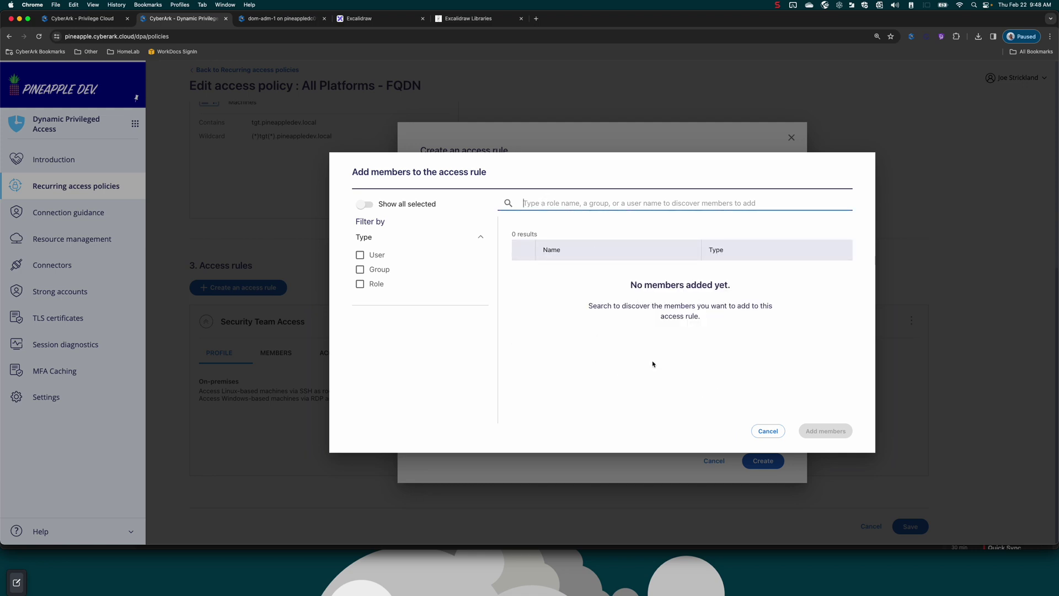
click(773, 435)
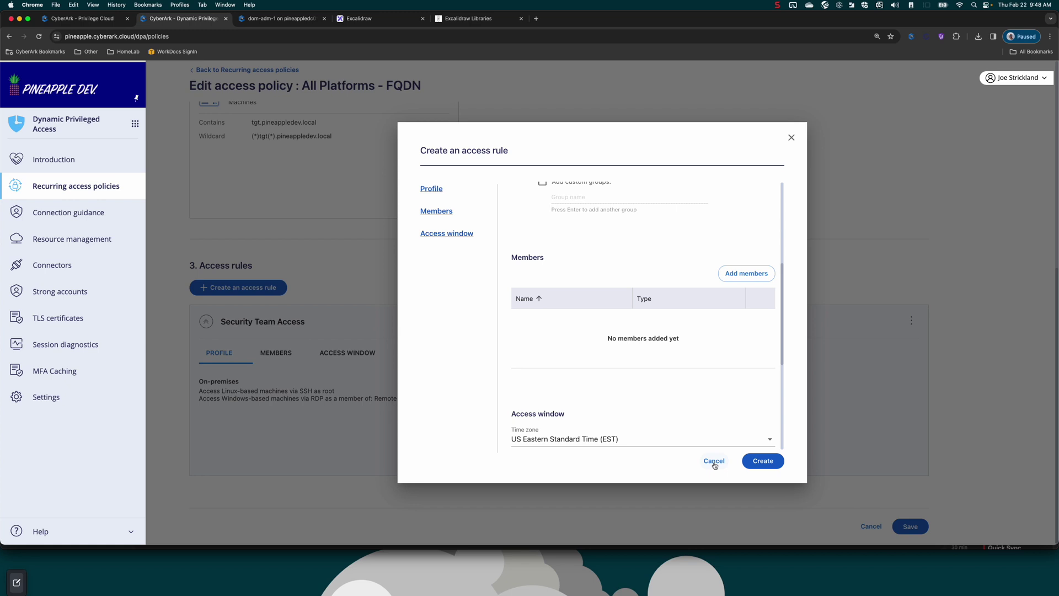
scroll(676, 416, up, 5)
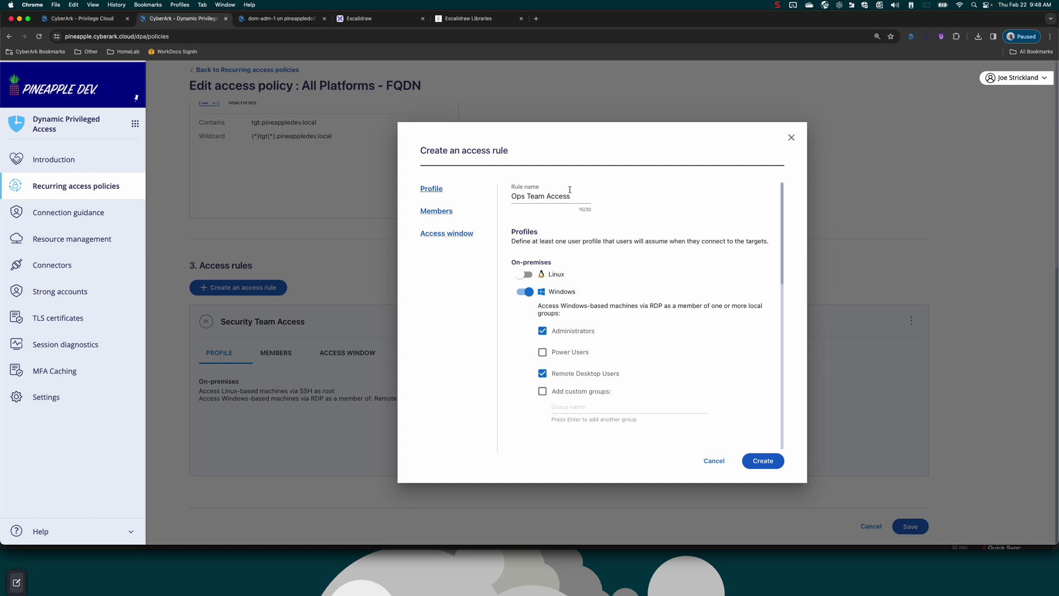
drag(570, 189, 512, 196)
click(712, 464)
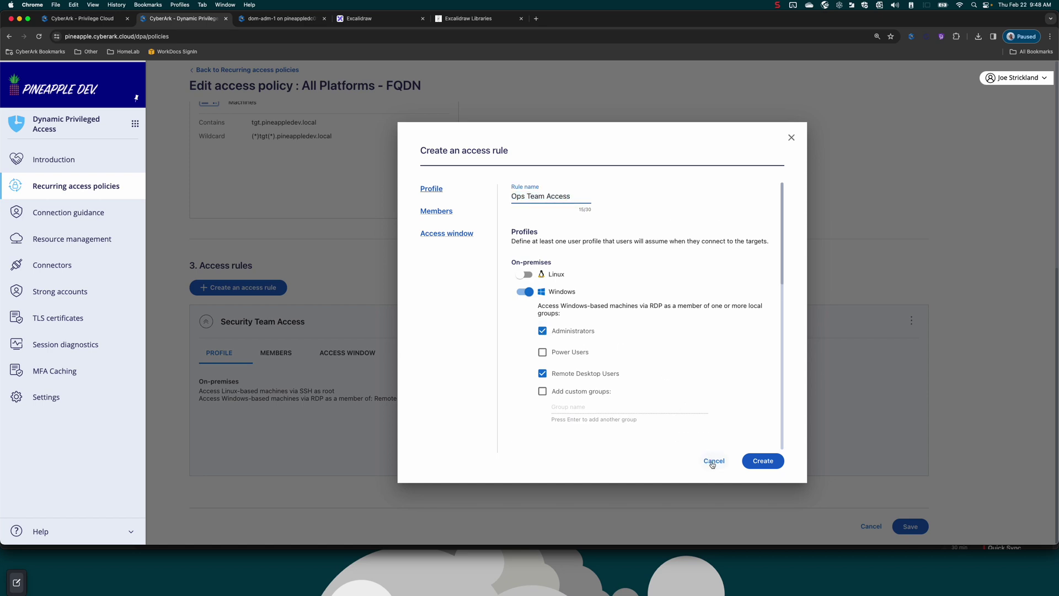